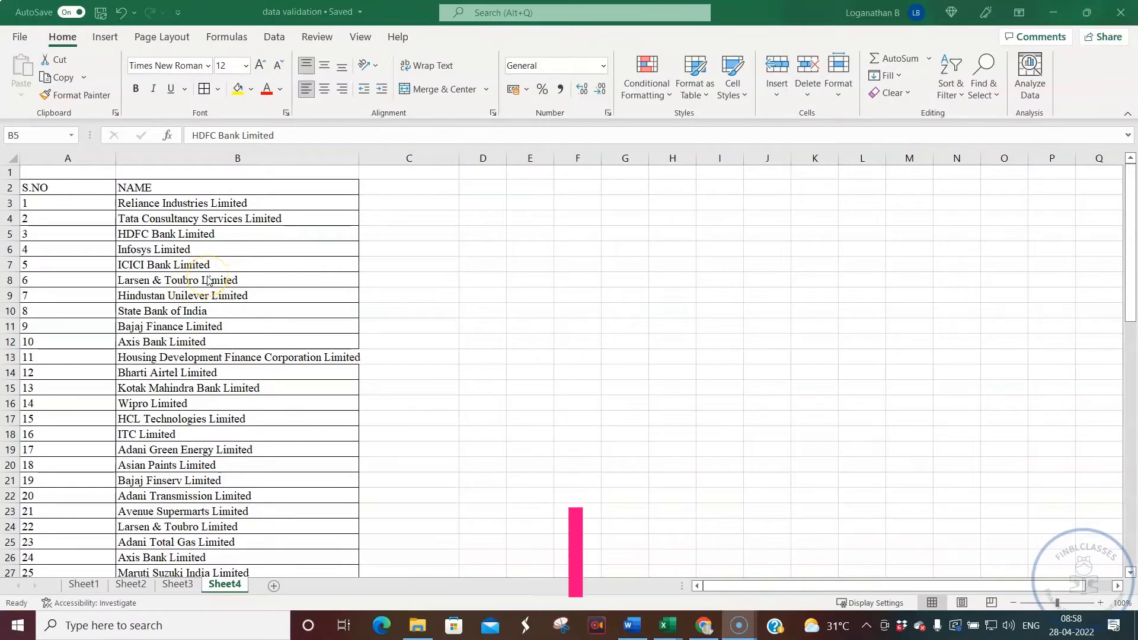
# - Enter "Titan Company Limited" in cell B65, directly below the last company name in the list
pyautogui.click(201, 256)
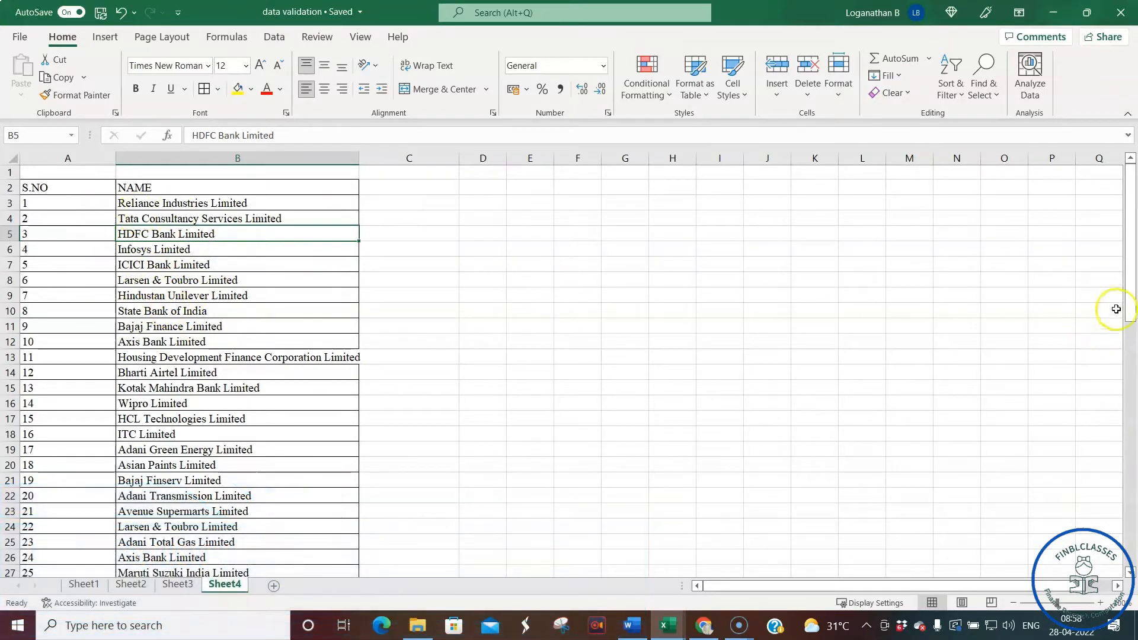
pyautogui.moveTo(1131, 302); pyautogui.dragTo(1133, 534)
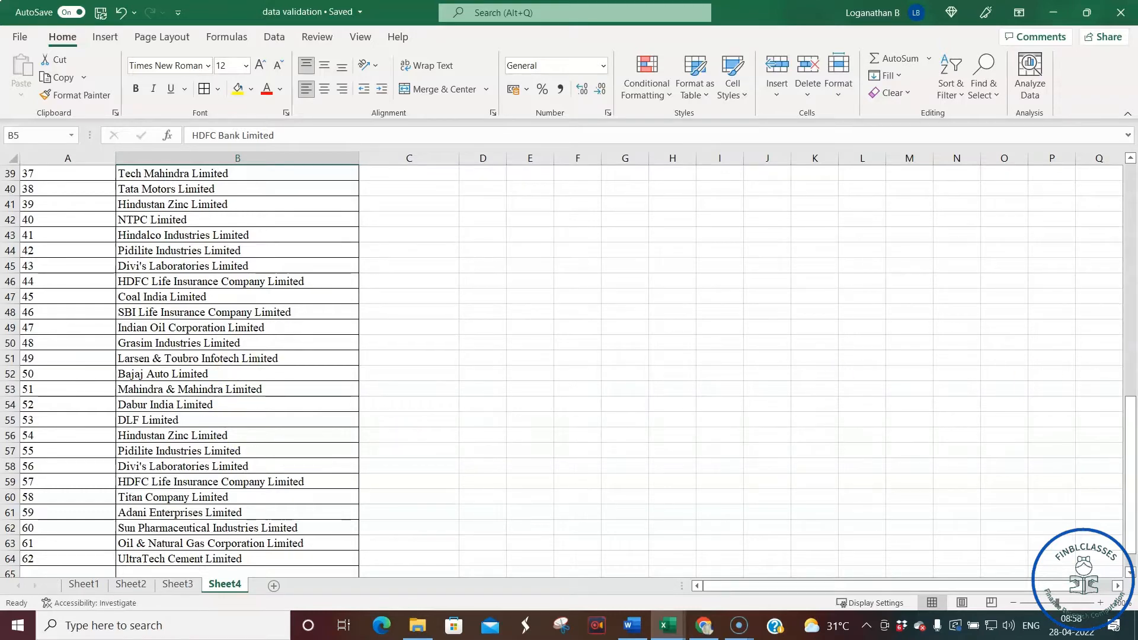
pyautogui.moveTo(1130, 503); pyautogui.dragTo(1130, 553)
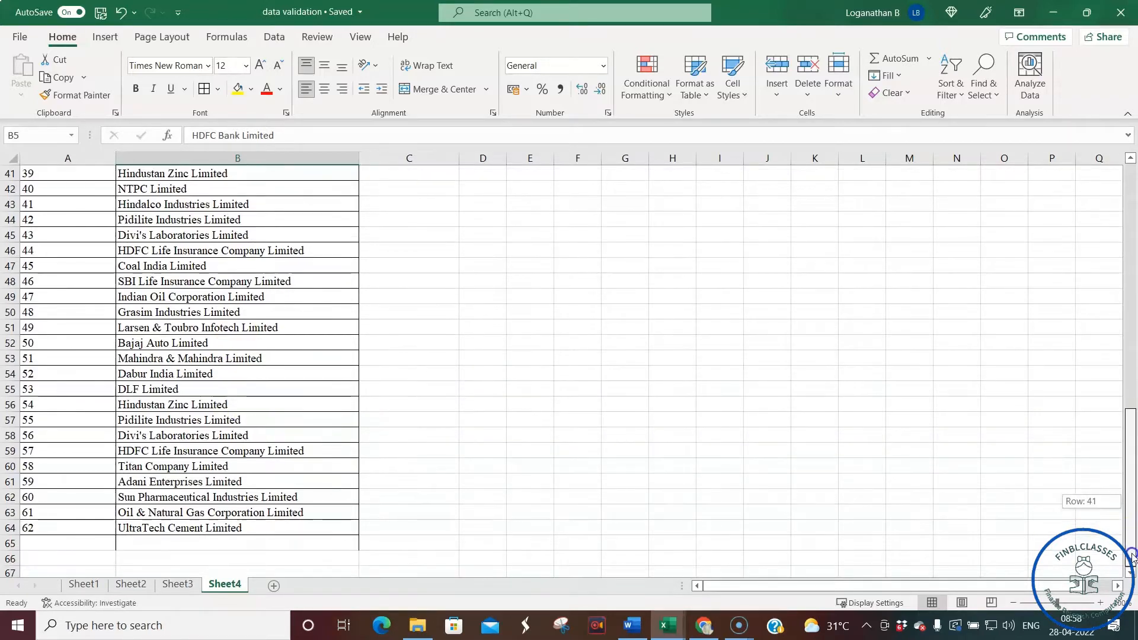
pyautogui.click(171, 544)
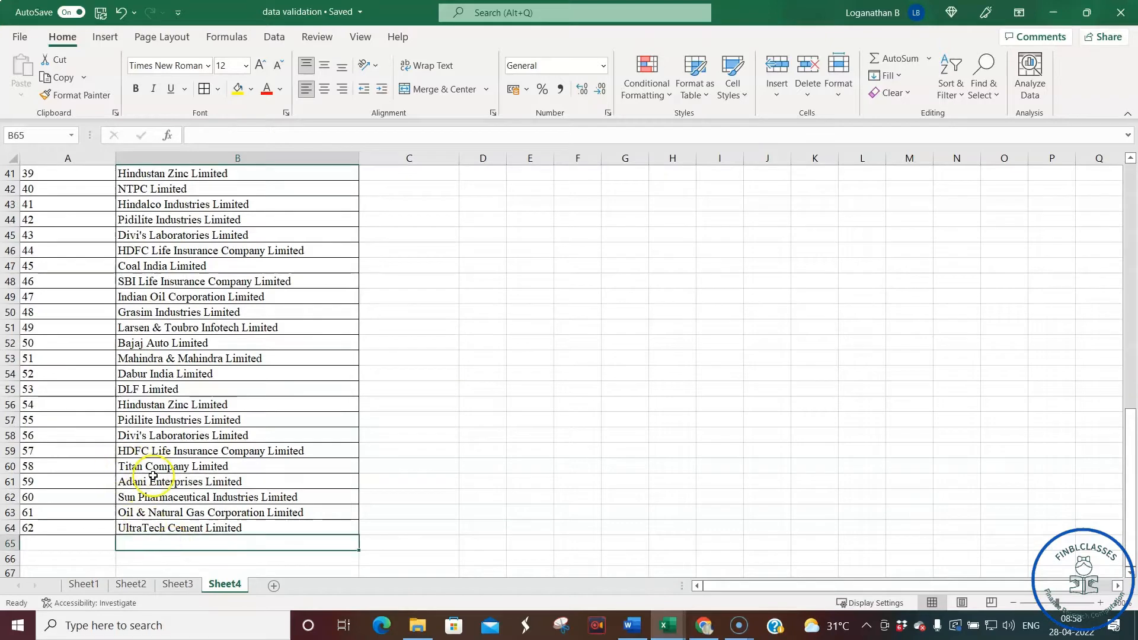
pyautogui.write('t')
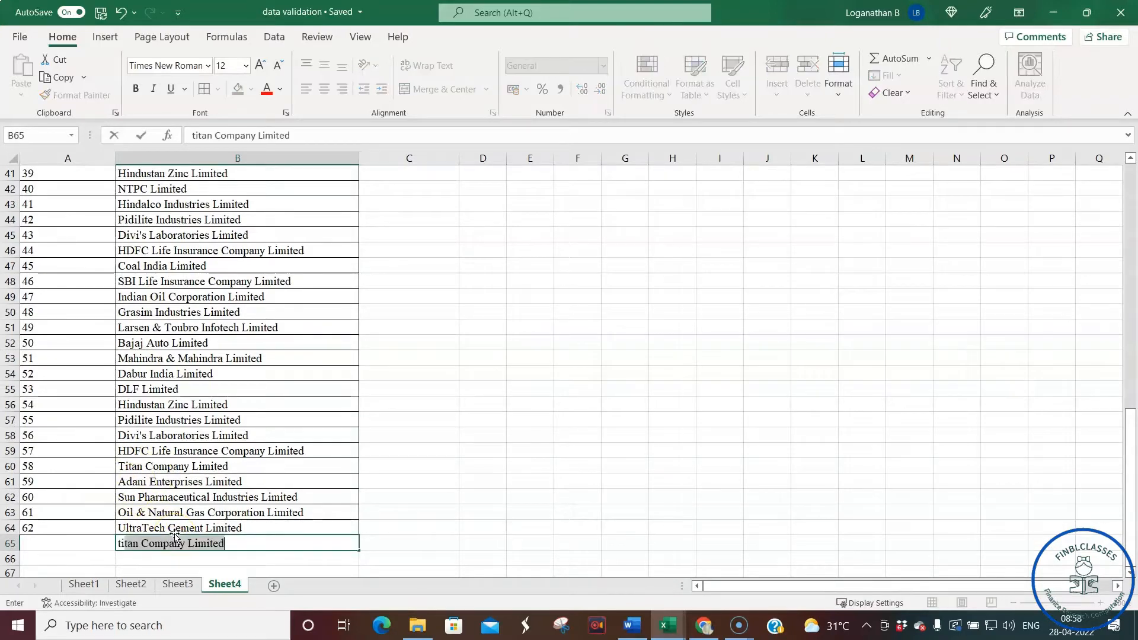
pyautogui.press('BackSpace')
pyautogui.press('BackSpace')
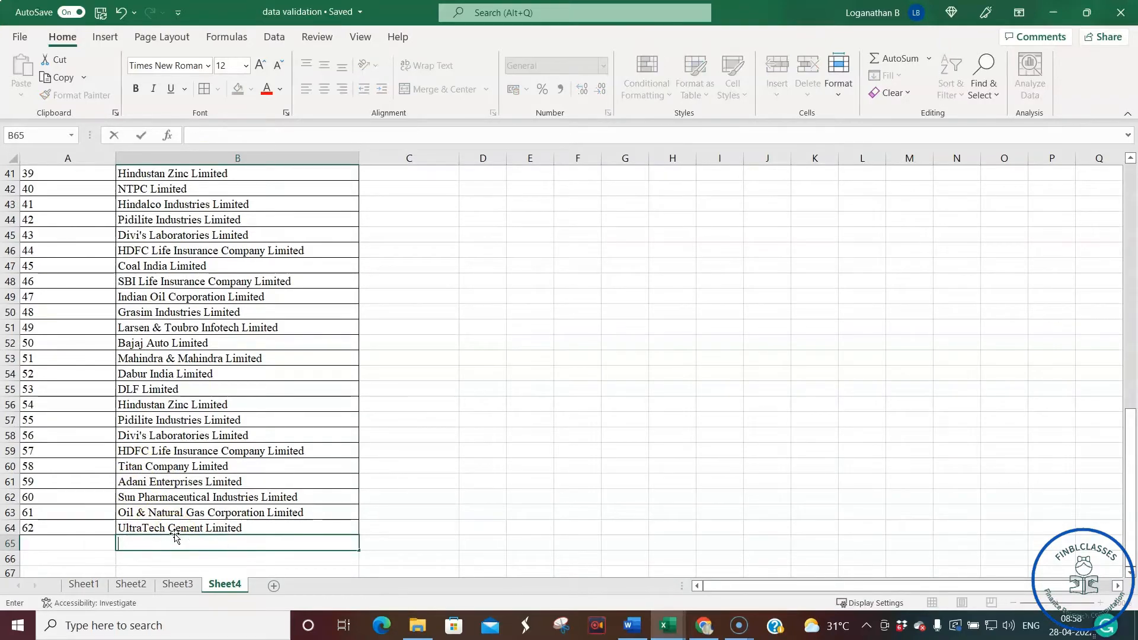
pyautogui.write('Titan Company Limited')
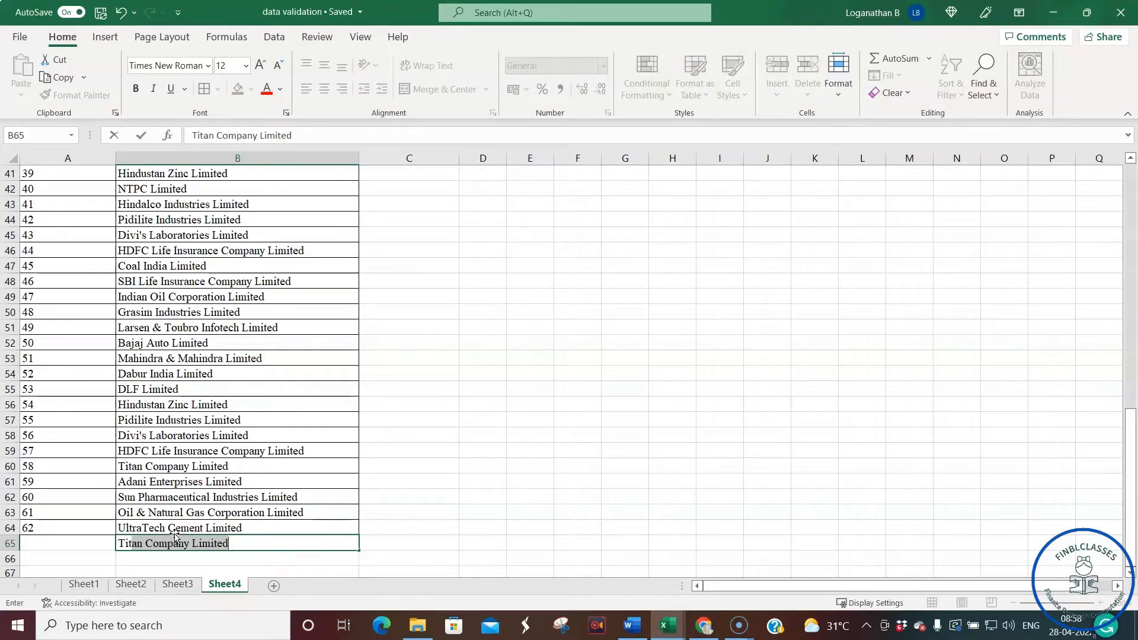
pyautogui.click(175, 537)
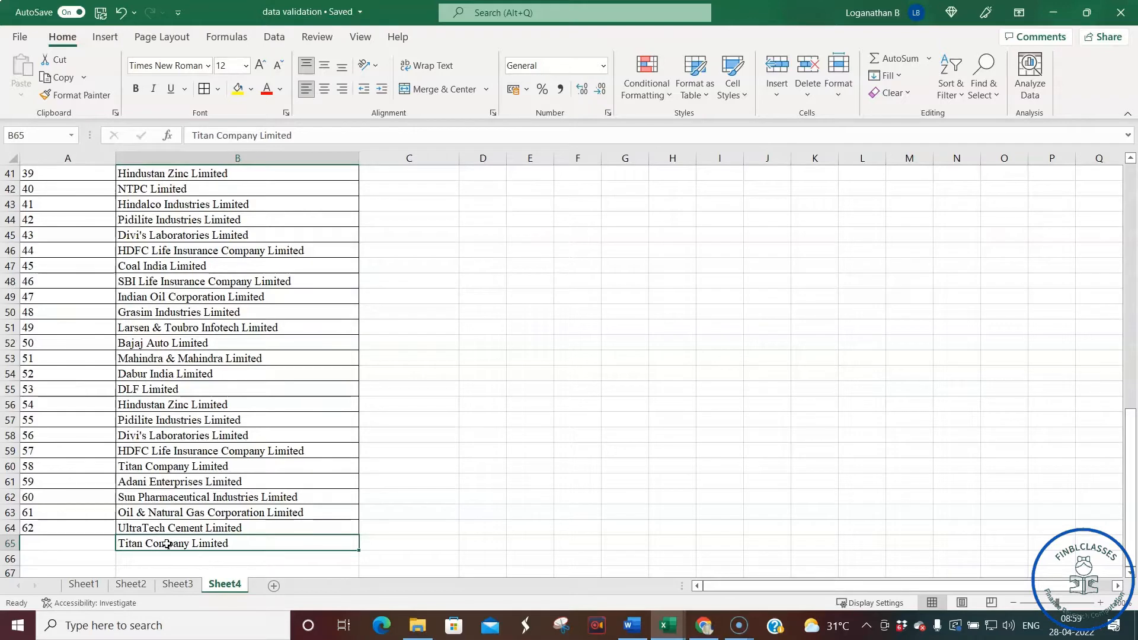
# - Replace the entry in cell B65 with "chemical corp"
pyautogui.press('Delete')
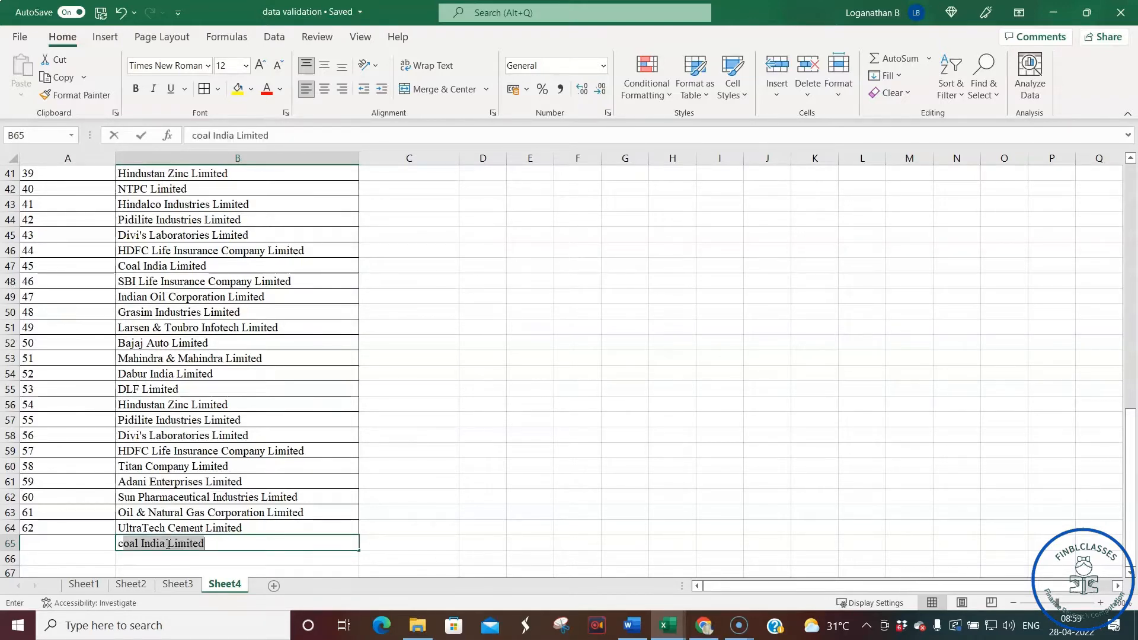
pyautogui.write('chemical cor')
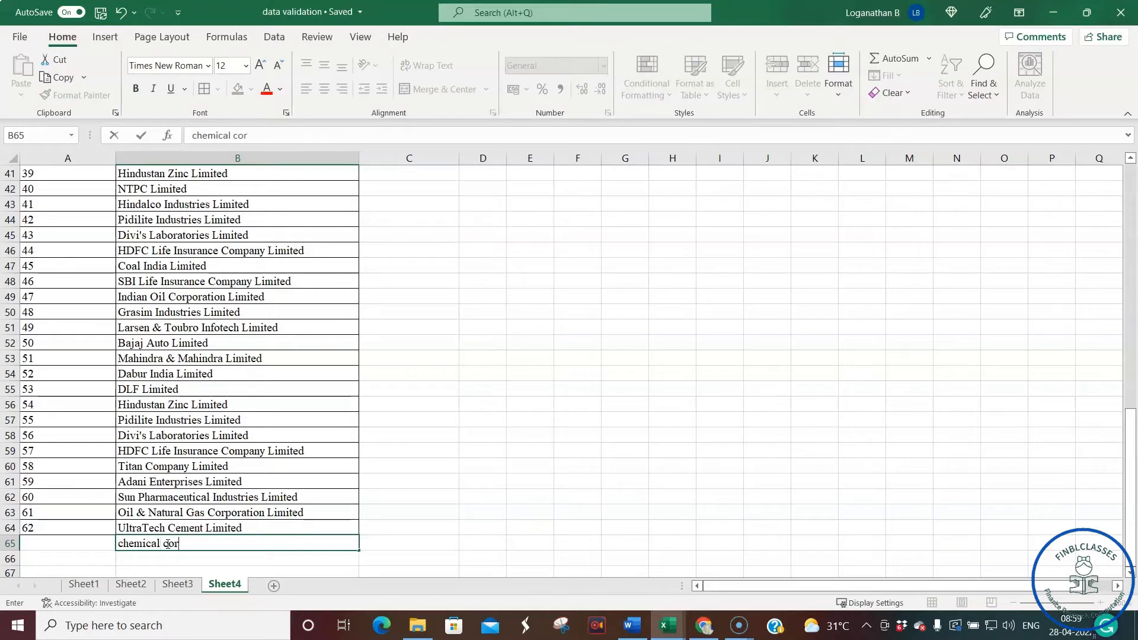
pyautogui.write('p')
pyautogui.click(167, 544)
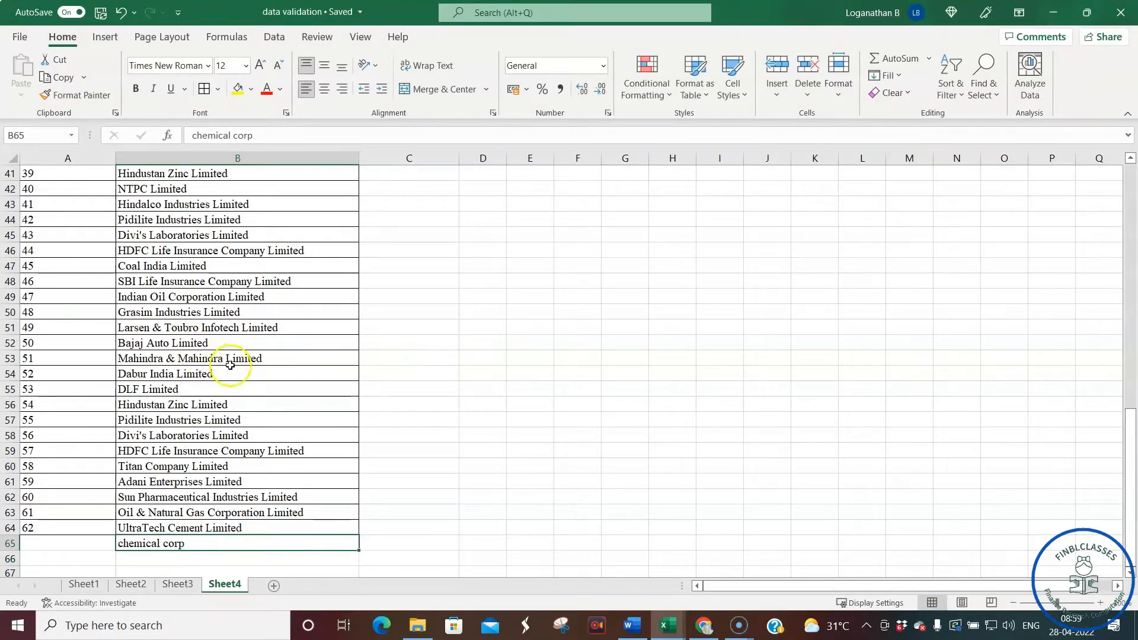
# - Check the company list against the "chemical corp" entry and clear cell B65
pyautogui.scroll(13, 220, 349)
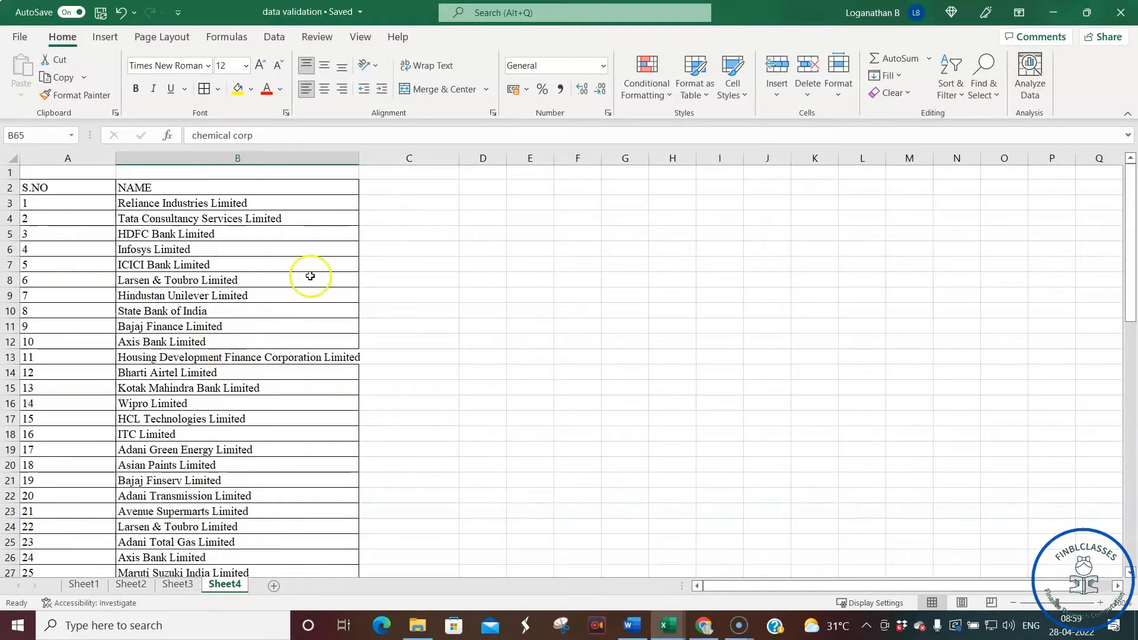
pyautogui.scroll(-17, 284, 361)
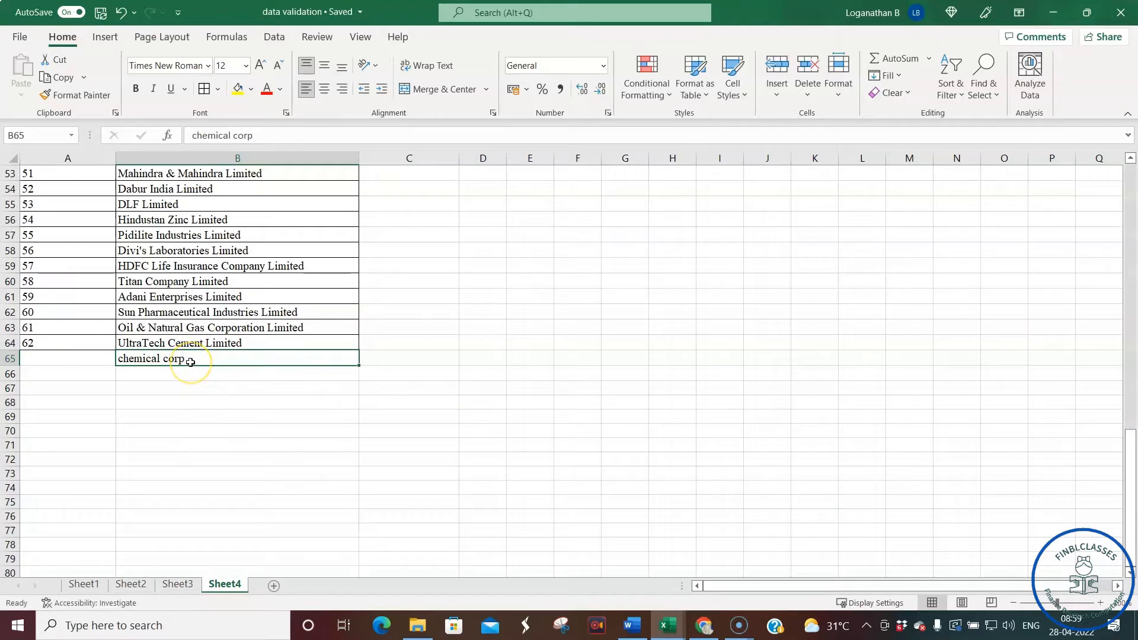
pyautogui.press('Delete')
pyautogui.scroll(17, 273, 349)
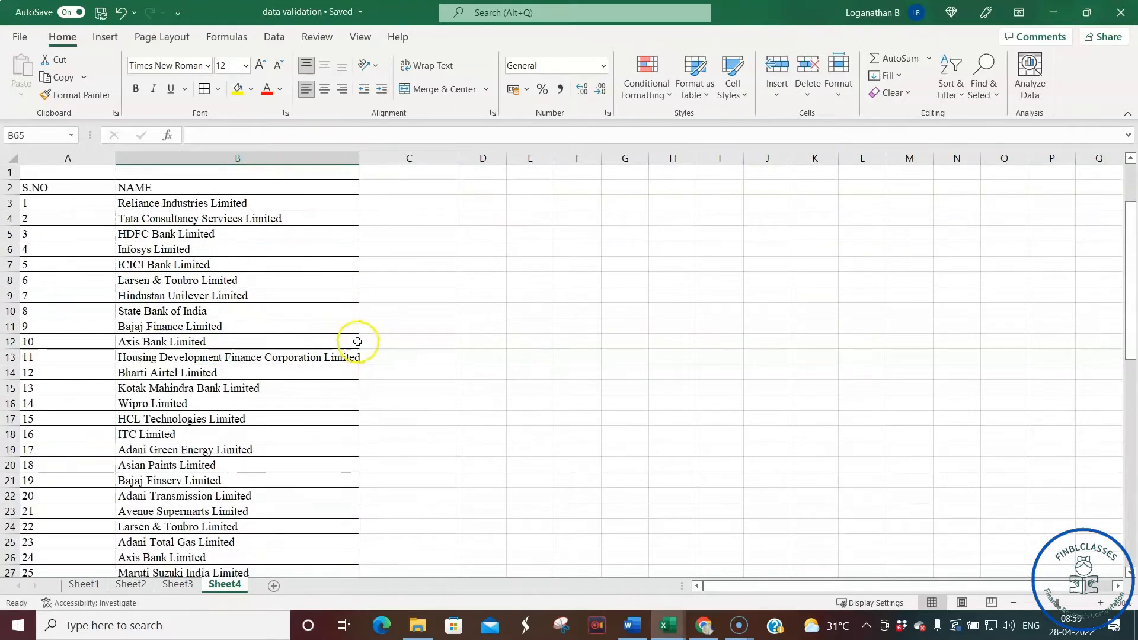
# - Fill C3:C64 with =COUNTIF($B$3:$B$64,B3) to count how often each company name occurs in the list
pyautogui.click(420, 204)
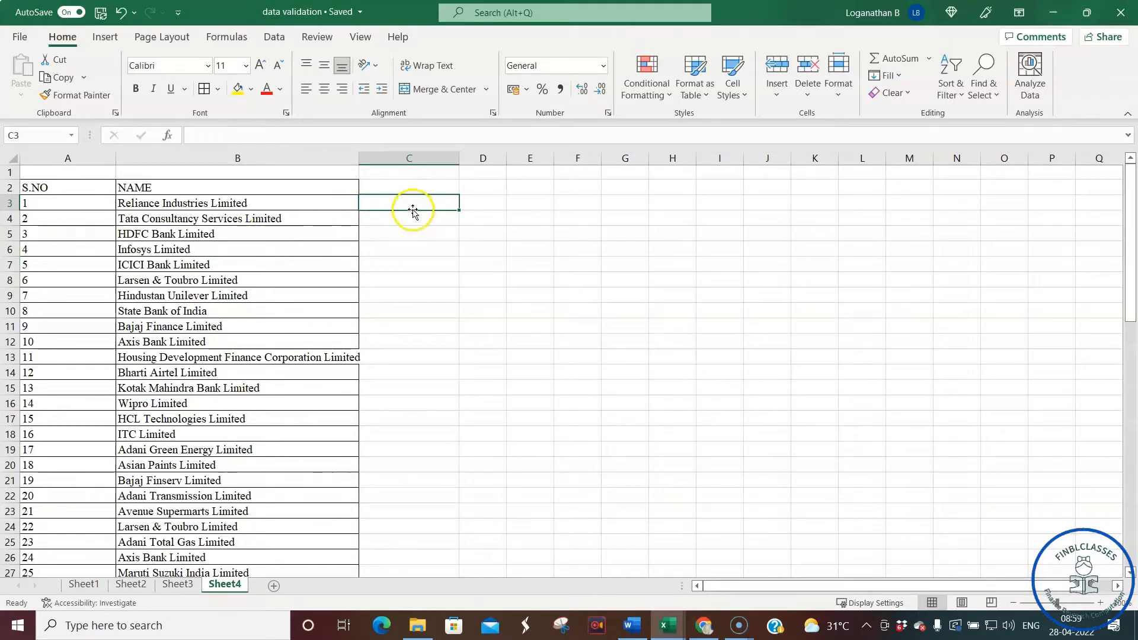
pyautogui.click(413, 206)
pyautogui.moveTo(413, 205); pyautogui.dragTo(412, 529)
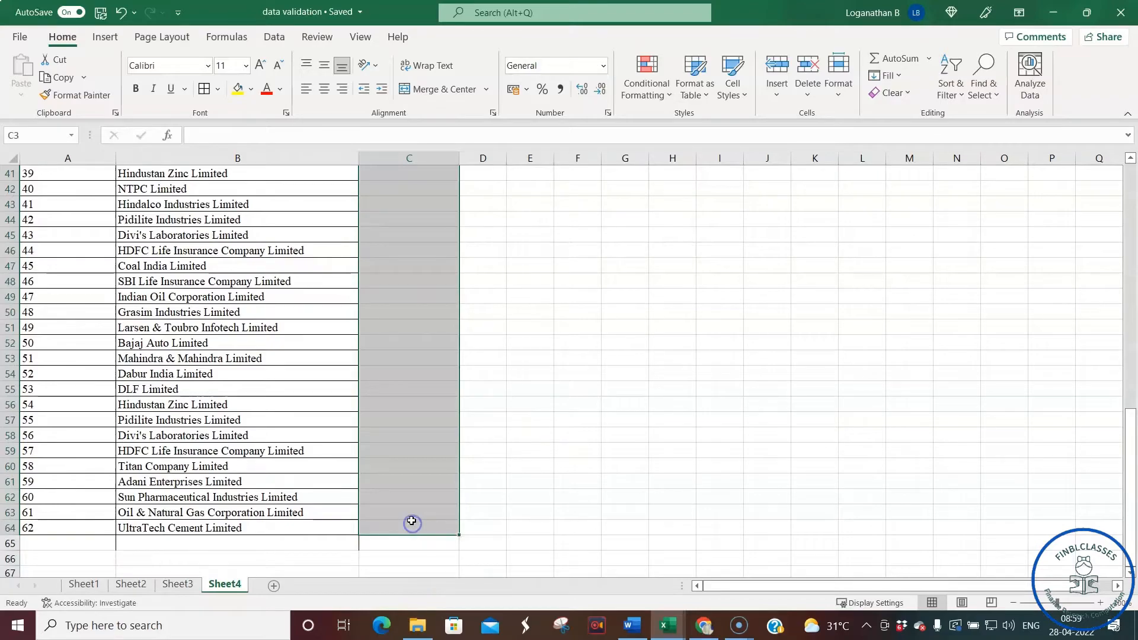
pyautogui.write('=cou')
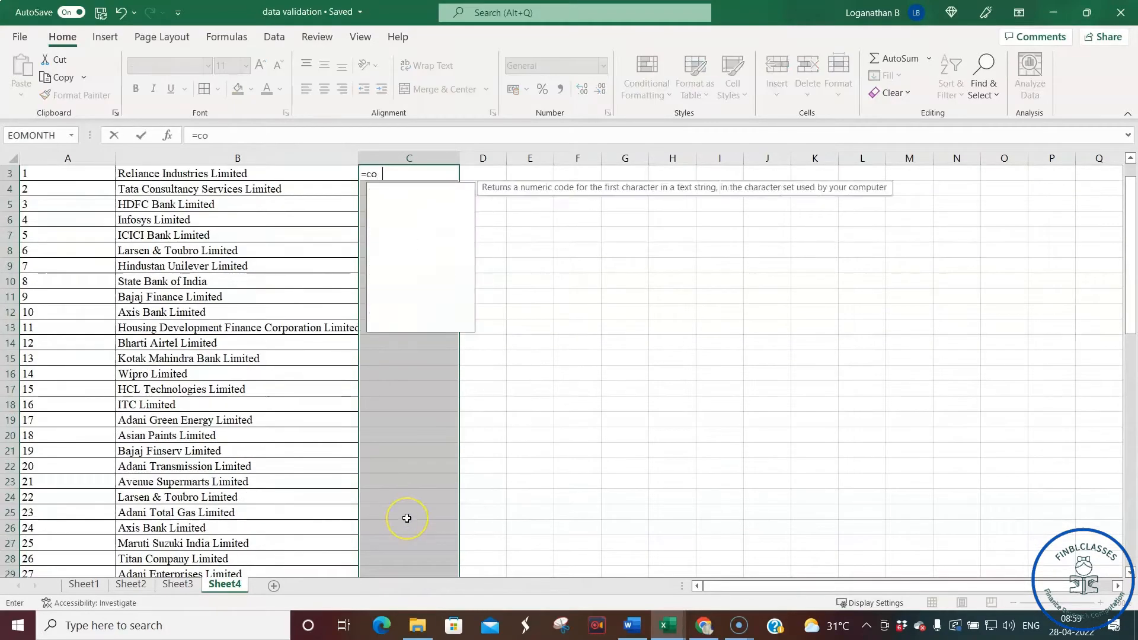
pyautogui.write('nt')
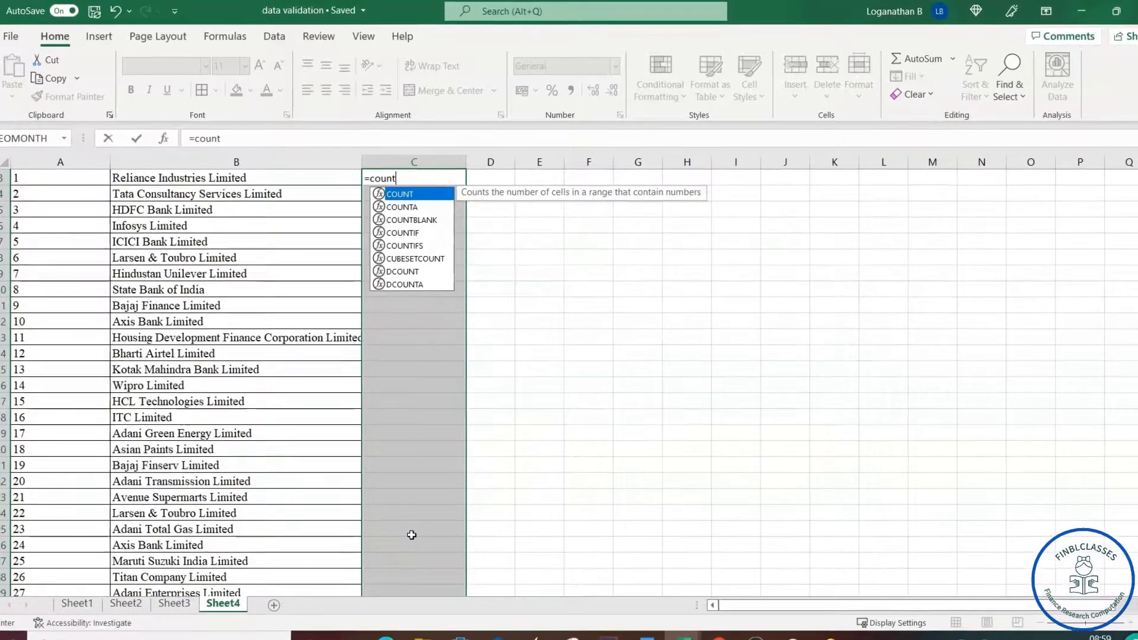
pyautogui.write('if')
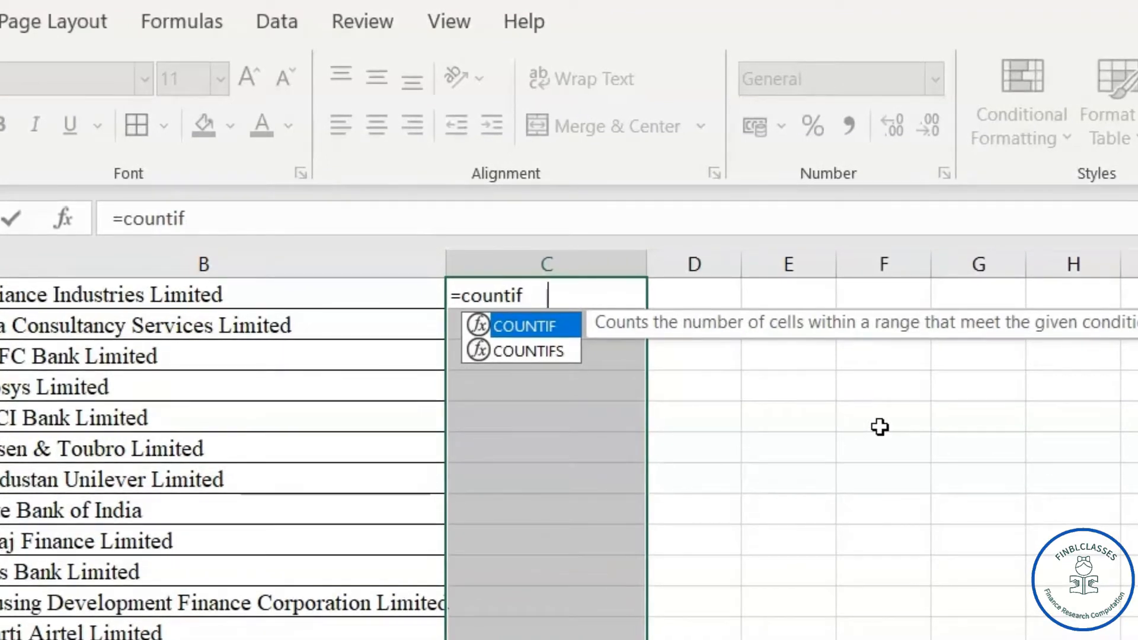
pyautogui.press('Tab')
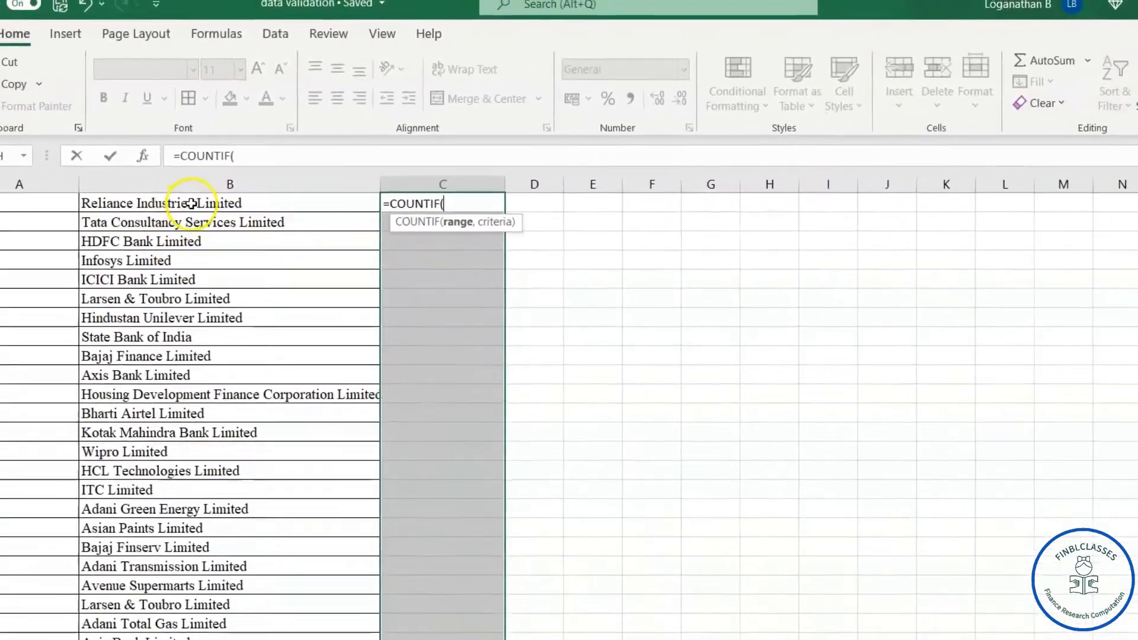
pyautogui.click(140, 295)
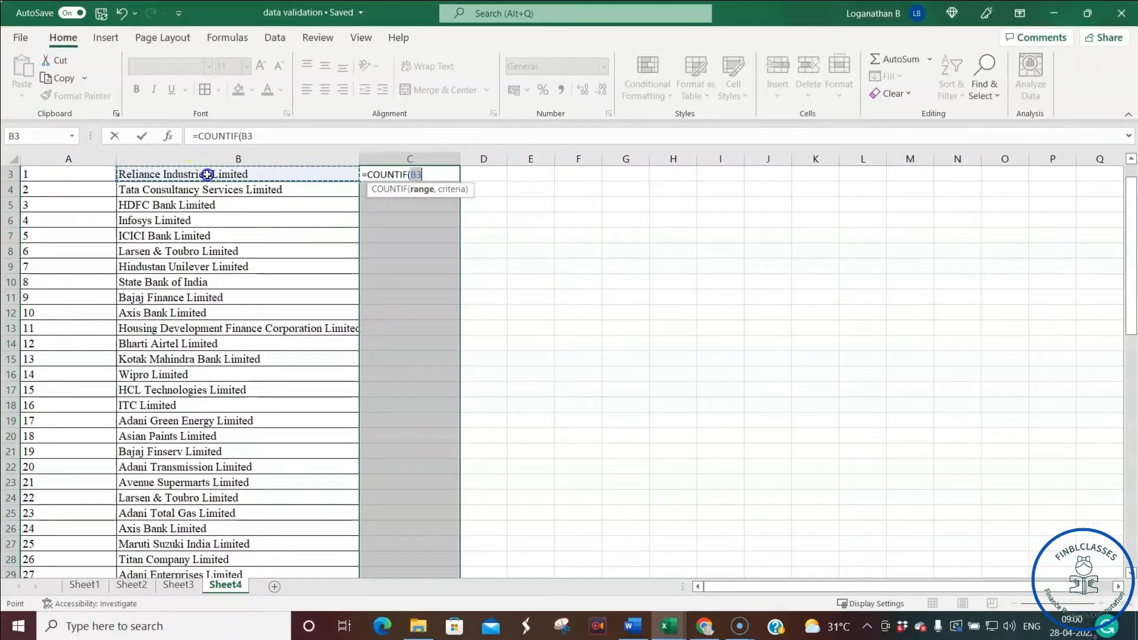
pyautogui.hotkey('ctrl', 'shift', 'Down')
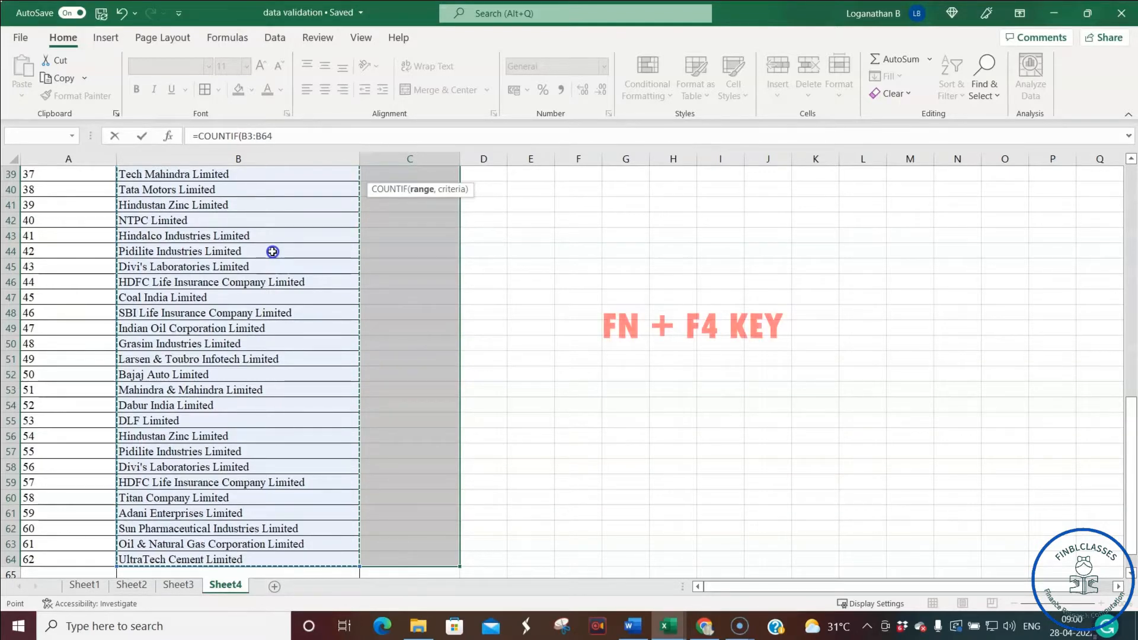
pyautogui.press('F4')
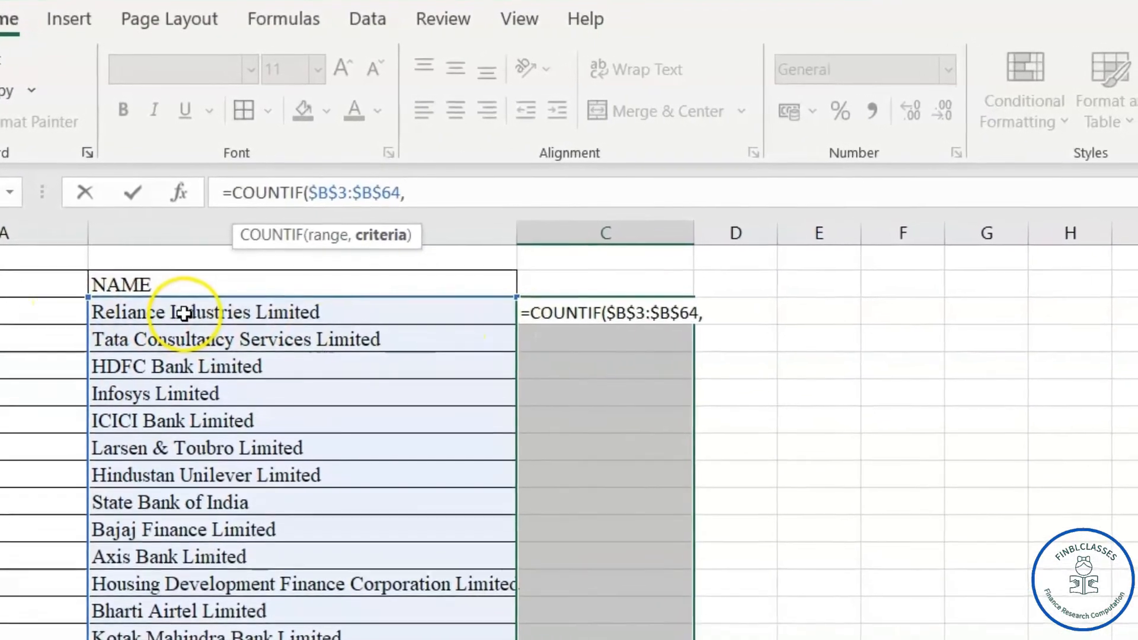
pyautogui.click(184, 313)
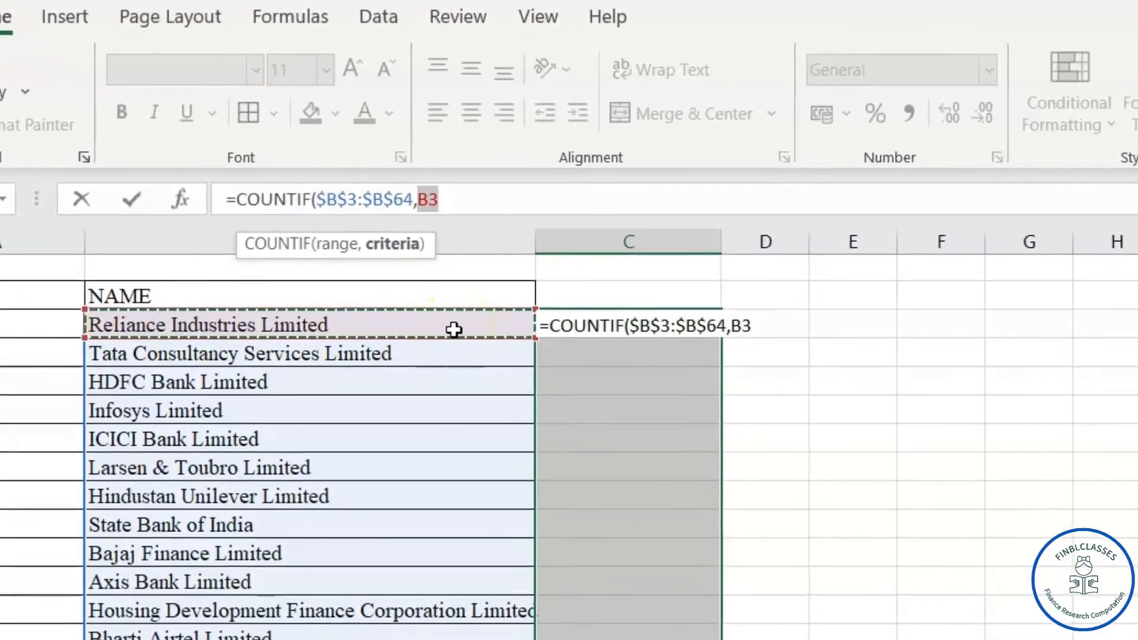
pyautogui.write(')')
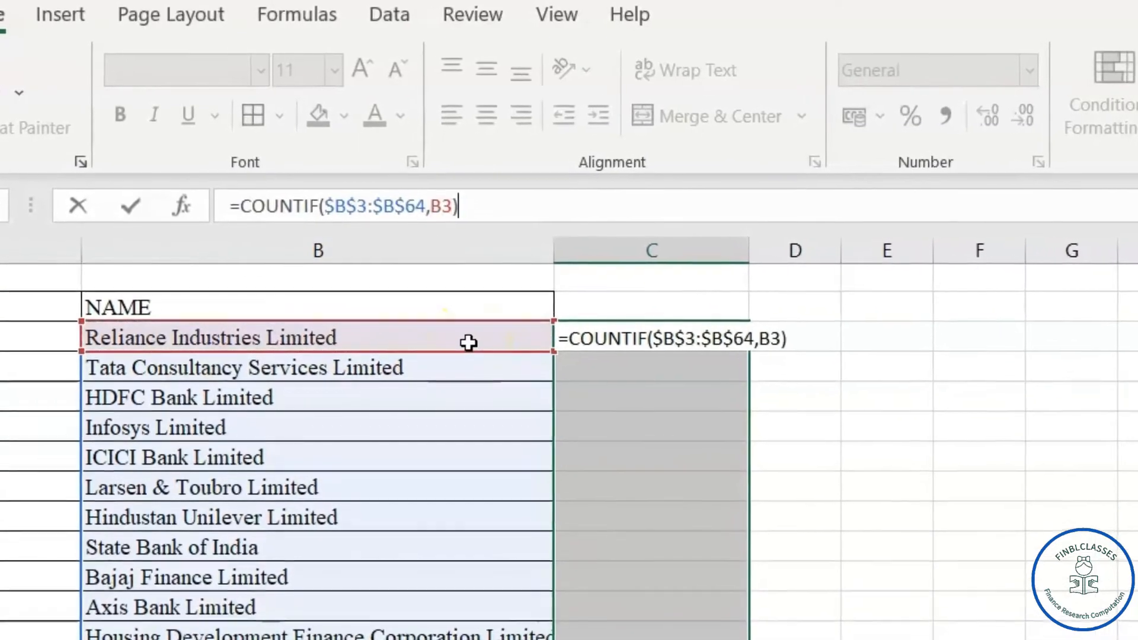
pyautogui.hotkey('ctrl', 'Return')
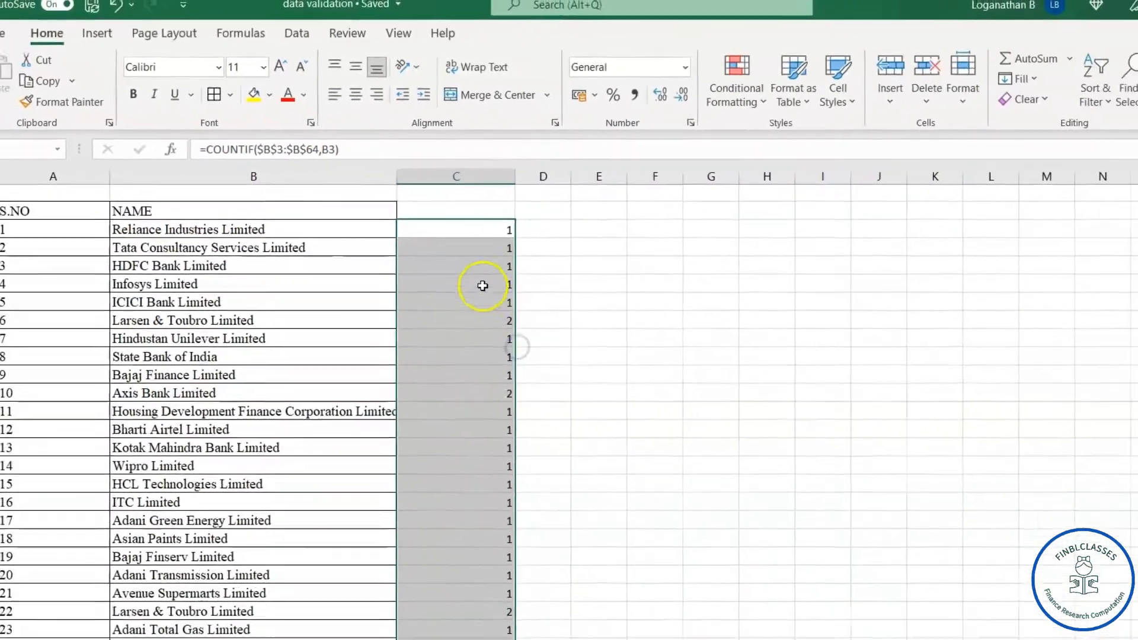
# - Examine the COUNTIF results in column C to find which company names occur more than once
pyautogui.click(623, 379)
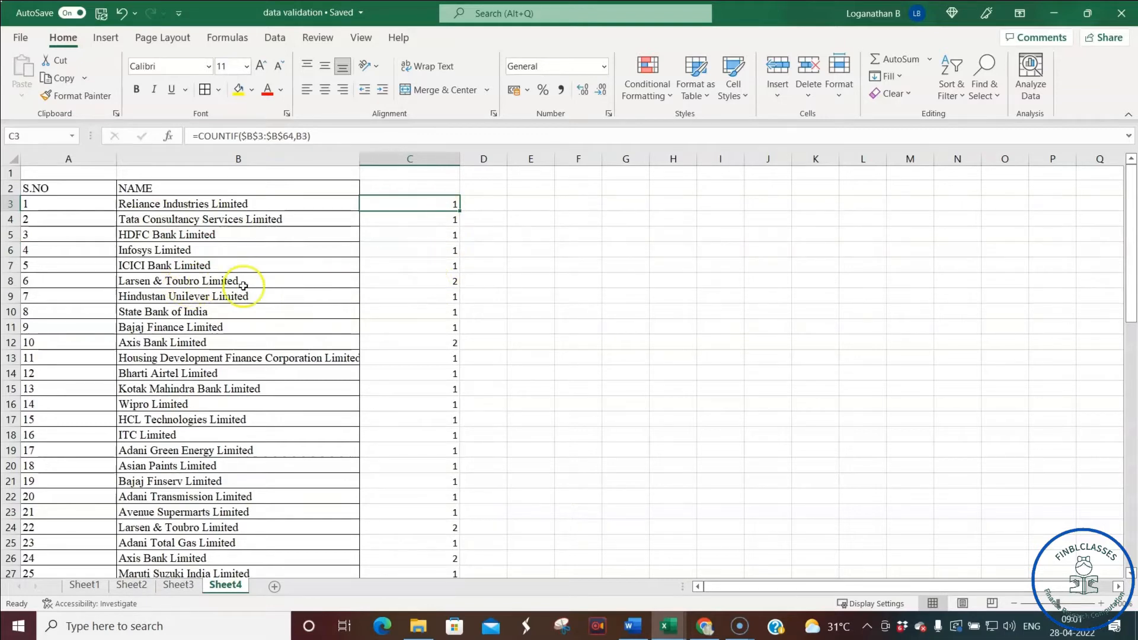
pyautogui.click(425, 279)
pyautogui.click(427, 400)
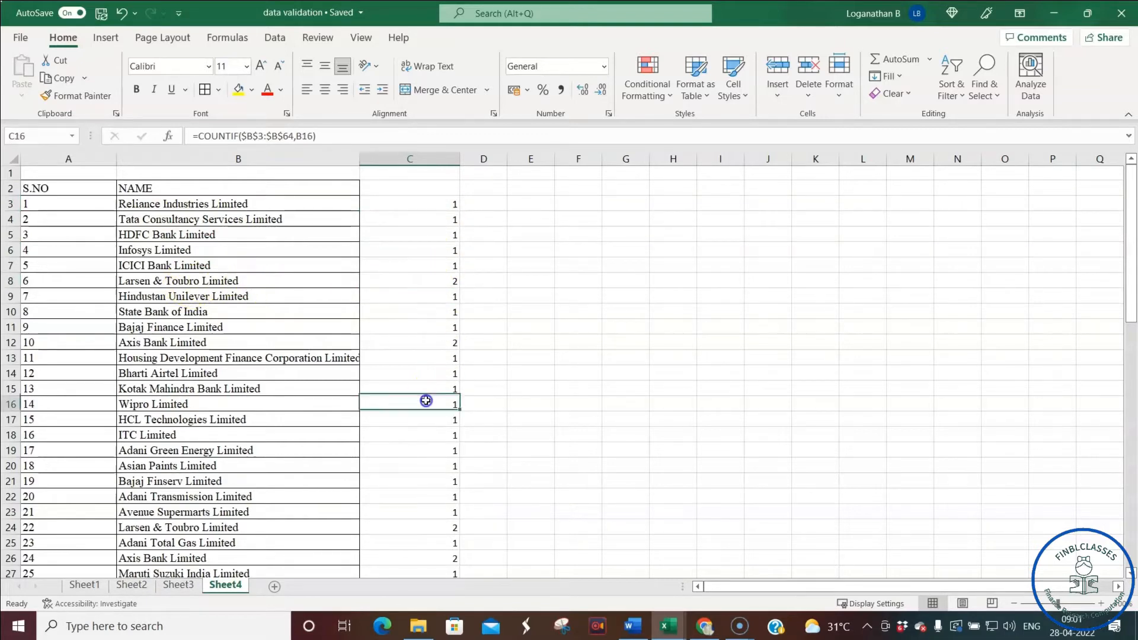
pyautogui.press('Down')
pyautogui.press('Down')
pyautogui.press('Down')
pyautogui.press('Down')
pyautogui.press('Down')
pyautogui.press('Down')
pyautogui.press('Down')
pyautogui.press('Down')
pyautogui.press('Down')
pyautogui.press('Down')
pyautogui.press('Down')
pyautogui.press('Down')
pyautogui.press('Down')
pyautogui.press('Down')
pyautogui.press('Down')
pyautogui.press('Down')
pyautogui.press('Down')
pyautogui.press('Down')
pyautogui.press('Down')
pyautogui.press('Down')
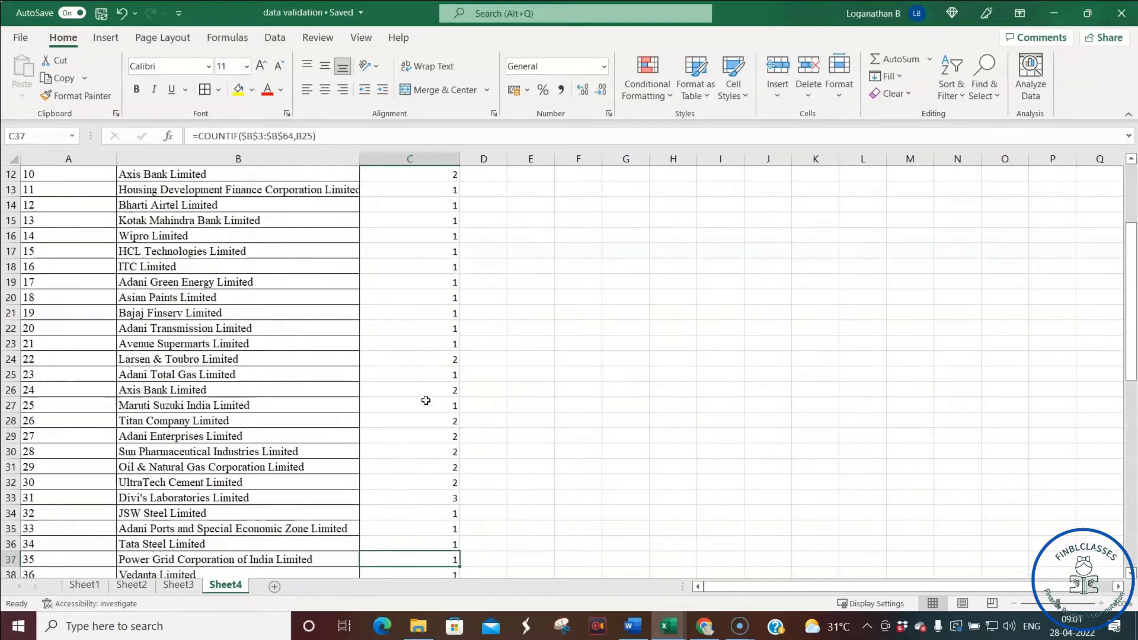
pyautogui.press('Up')
pyautogui.press('Up')
pyautogui.press('Up')
pyautogui.press('Up')
pyautogui.press('Up')
pyautogui.press('Up')
pyautogui.press('Down')
pyautogui.press('Down')
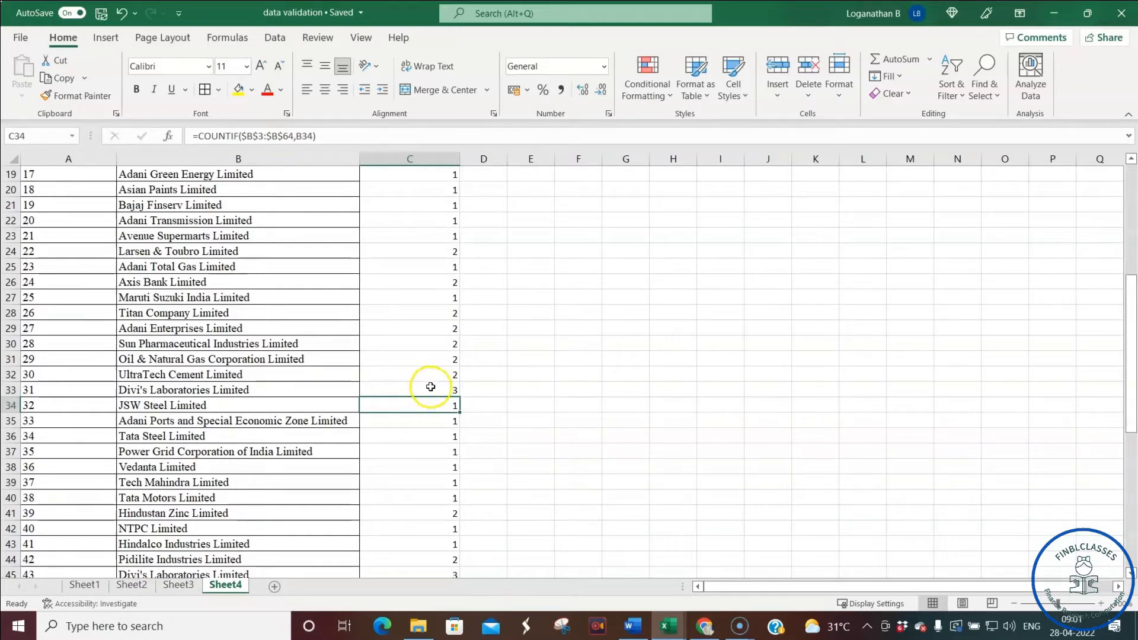
pyautogui.click(433, 378)
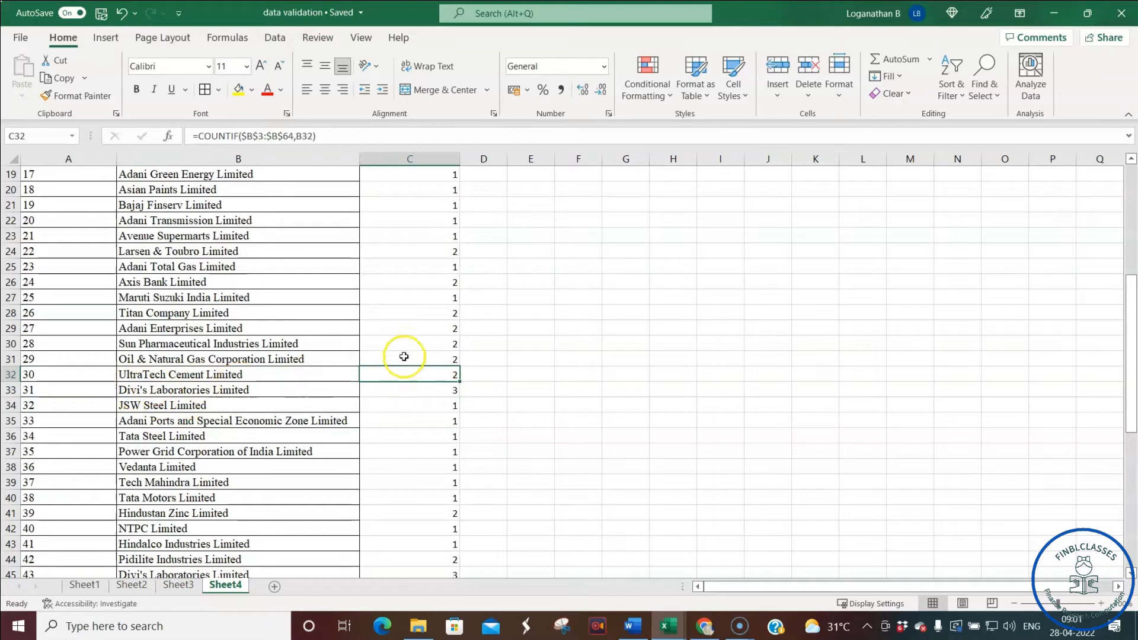
pyautogui.click(423, 345)
pyautogui.click(425, 308)
# - Change the formulas in C3:C64 to =COUNTIF($B$3:$B$64,B3)<=1 to test whether each company name is unique
pyautogui.scroll(6, 424, 297)
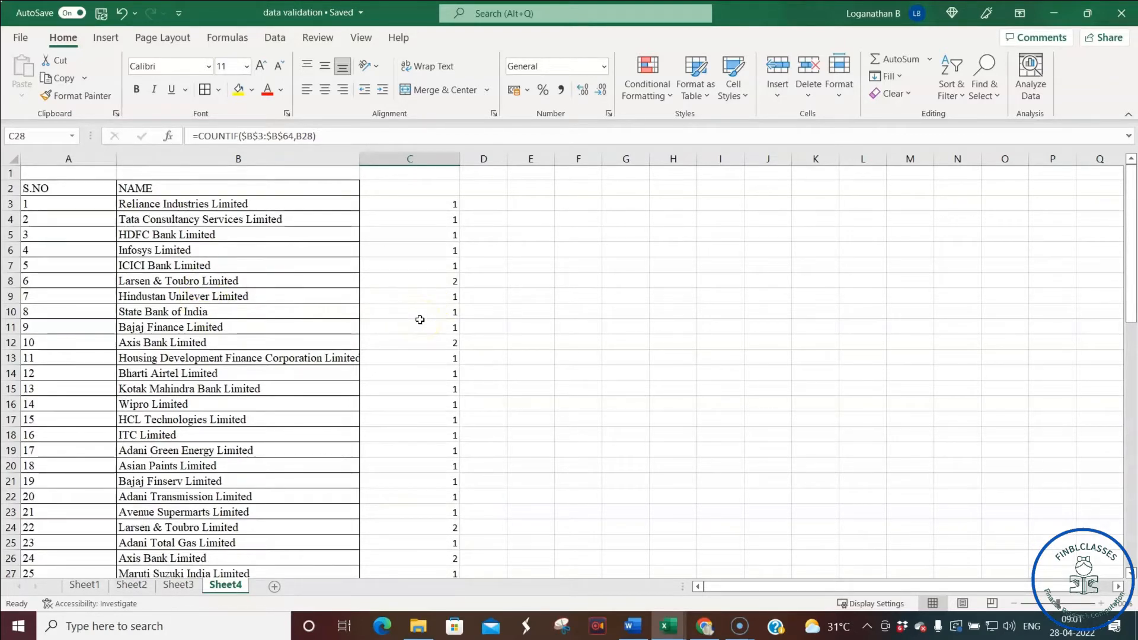
pyautogui.click(444, 201)
pyautogui.hotkey('shift', 'Down')
pyautogui.hotkey('shift', 'Down')
pyautogui.hotkey('shift', 'Down')
pyautogui.hotkey('shift', 'Down')
pyautogui.hotkey('shift', 'Down')
pyautogui.hotkey('shift', 'Down')
pyautogui.hotkey('shift', 'Down')
pyautogui.hotkey('shift', 'Down')
pyautogui.hotkey('shift', 'Down')
pyautogui.hotkey('shift', 'Down')
pyautogui.hotkey('shift', 'Down')
pyautogui.hotkey('shift', 'Down')
pyautogui.hotkey('shift', 'Down')
pyautogui.hotkey('shift', 'Down')
pyautogui.hotkey('shift', 'Down')
pyautogui.hotkey('shift', 'Down')
pyautogui.hotkey('shift', 'Down')
pyautogui.hotkey('shift', 'Down')
pyautogui.hotkey('shift', 'Down')
pyautogui.hotkey('shift', 'Down')
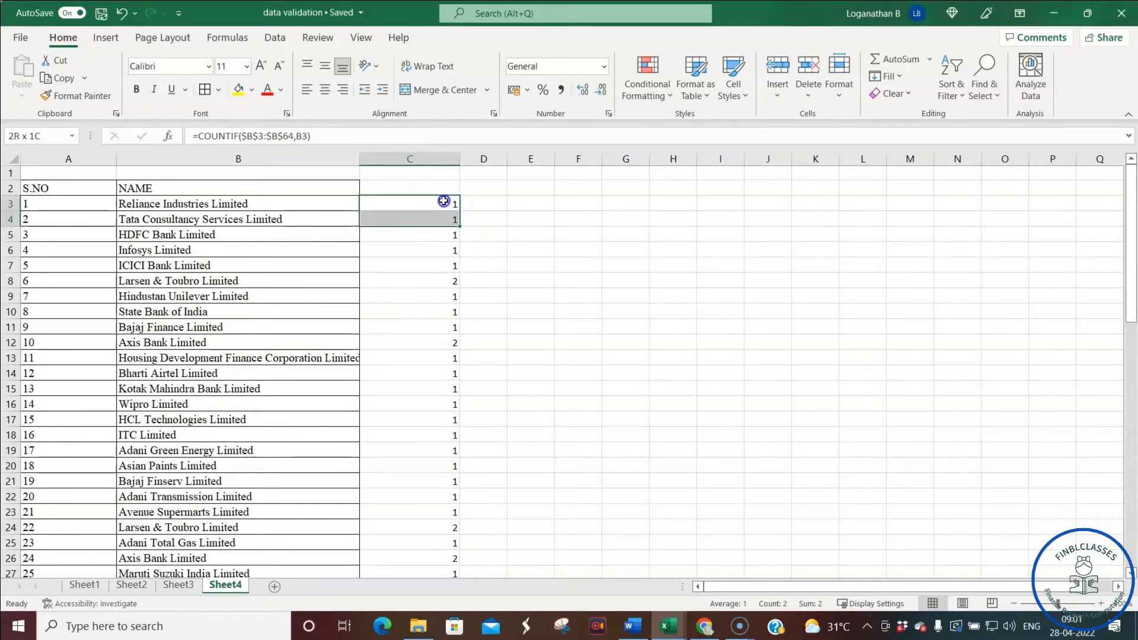
pyautogui.hotkey('shift', 'Down')
pyautogui.hotkey('shift', 'Down')
pyautogui.hotkey('shift', 'Down')
pyautogui.hotkey('shift', 'Down')
pyautogui.hotkey('shift', 'Down')
pyautogui.hotkey('shift', 'Down')
pyautogui.hotkey('shift', 'Down')
pyautogui.hotkey('shift', 'Down')
pyautogui.hotkey('shift', 'Down')
pyautogui.hotkey('shift', 'Down')
pyautogui.hotkey('shift', 'Down')
pyautogui.hotkey('shift', 'Down')
pyautogui.hotkey('shift', 'Down')
pyautogui.hotkey('shift', 'Down')
pyautogui.hotkey('shift', 'Down')
pyautogui.hotkey('shift', 'Down')
pyautogui.hotkey('shift', 'Down')
pyautogui.hotkey('shift', 'Down')
pyautogui.hotkey('shift', 'Down')
pyautogui.hotkey('shift', 'Down')
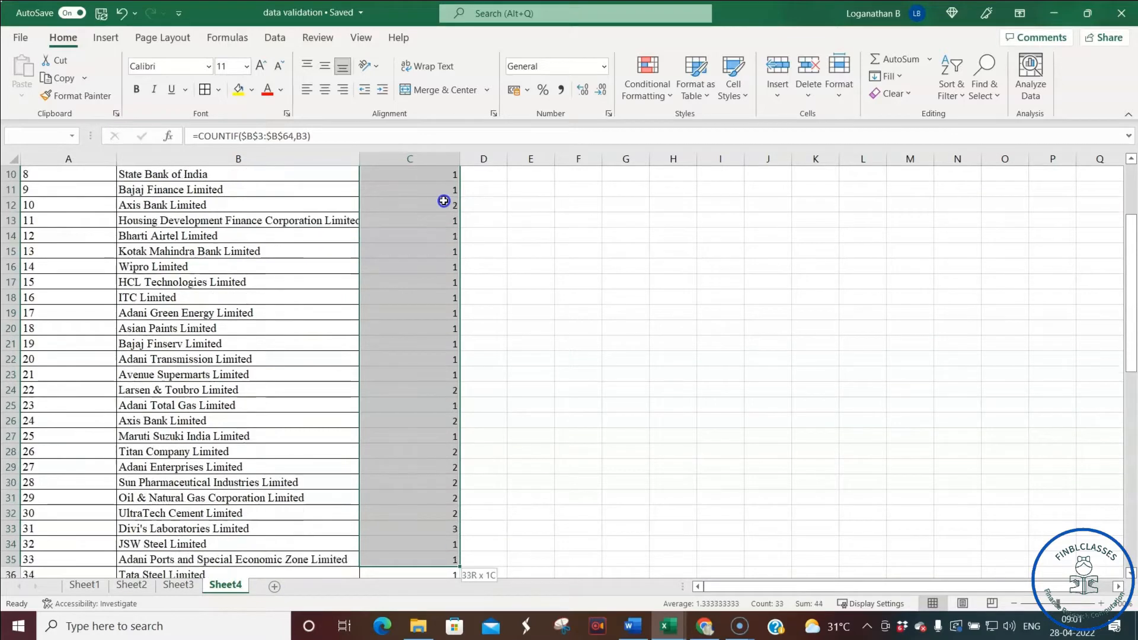
pyautogui.hotkey('shift', 'Down')
pyautogui.hotkey('shift', 'Down')
pyautogui.hotkey('shift', 'Down')
pyautogui.hotkey('shift', 'Down')
pyautogui.hotkey('shift', 'Down')
pyautogui.hotkey('shift', 'Down')
pyautogui.hotkey('shift', 'Down')
pyautogui.hotkey('shift', 'Down')
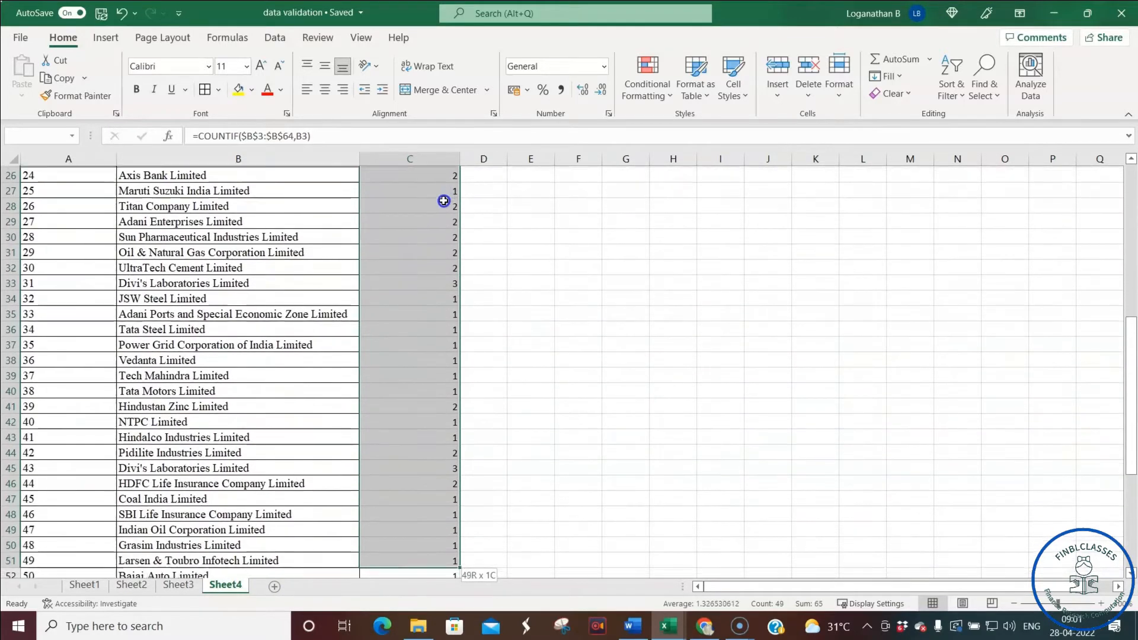
pyautogui.hotkey('shift', 'Down')
pyautogui.hotkey('shift', 'Down')
pyautogui.hotkey('shift', 'Down')
pyautogui.hotkey('shift', 'Down')
pyautogui.hotkey('shift', 'Down')
pyautogui.hotkey('shift', 'Down')
pyautogui.hotkey('shift', 'Down')
pyautogui.hotkey('shift', 'Down')
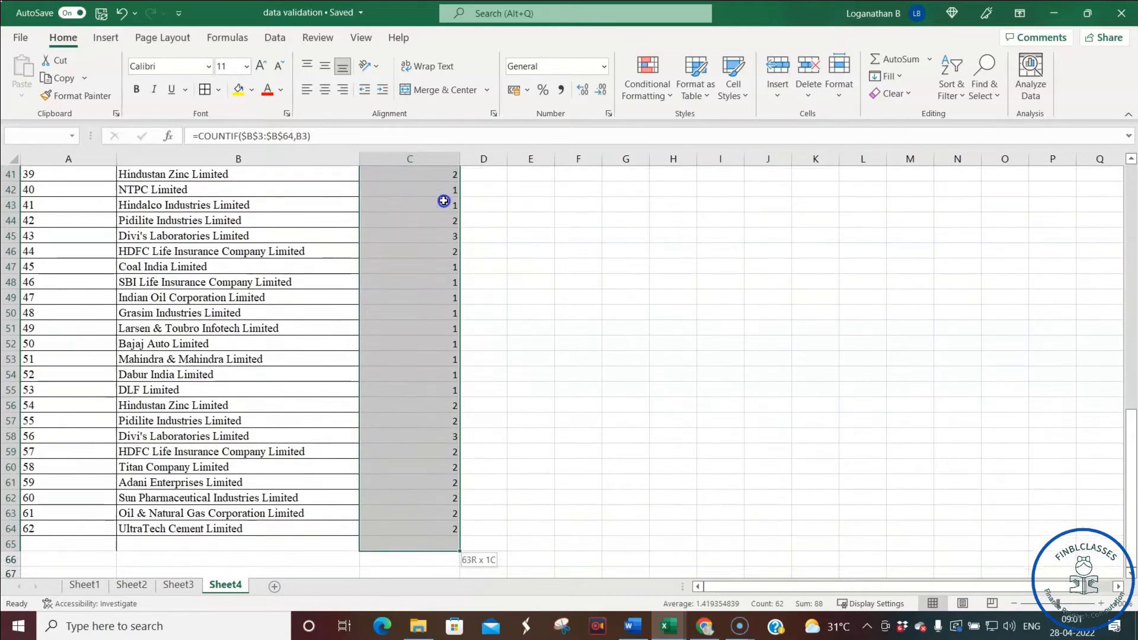
pyautogui.hotkey('shift', 'Up')
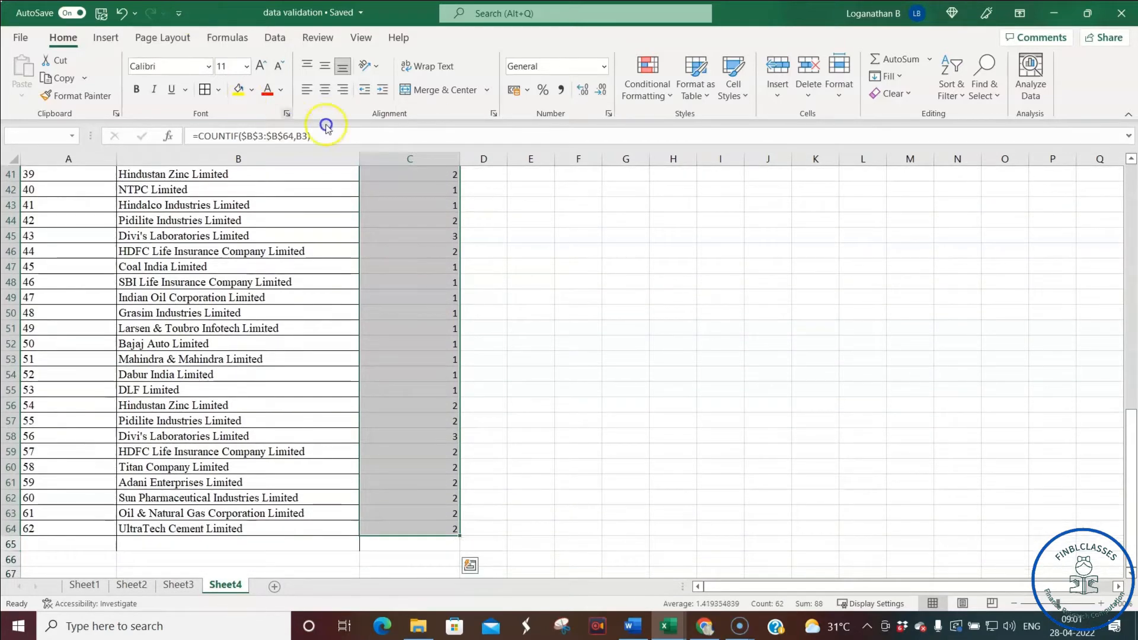
pyautogui.click(322, 135)
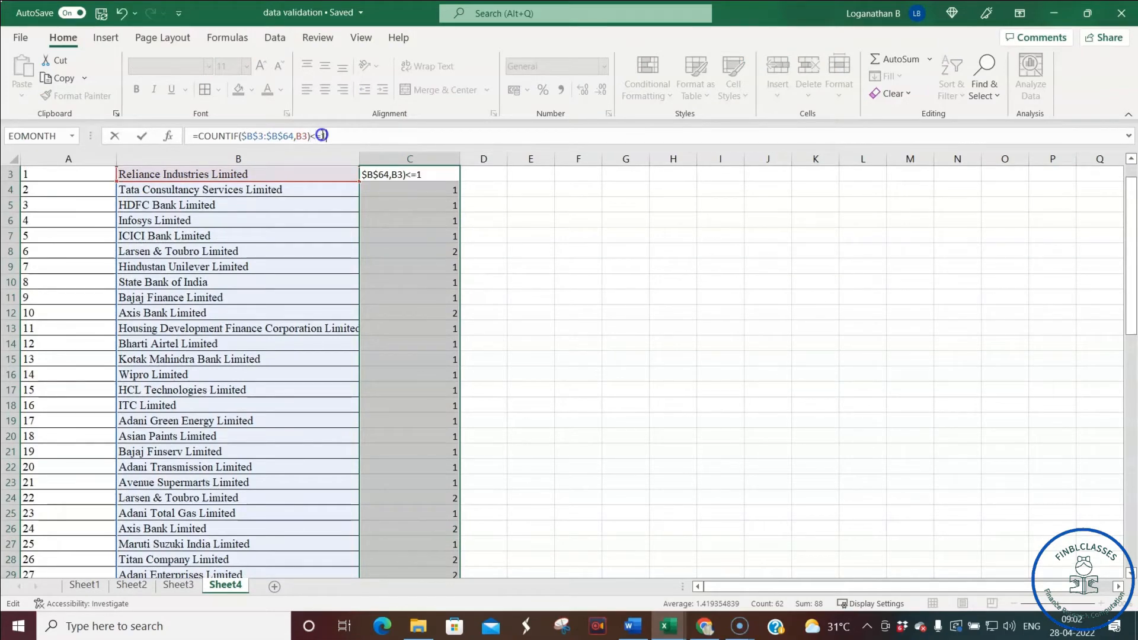
pyautogui.hotkey('ctrl', 'Return')
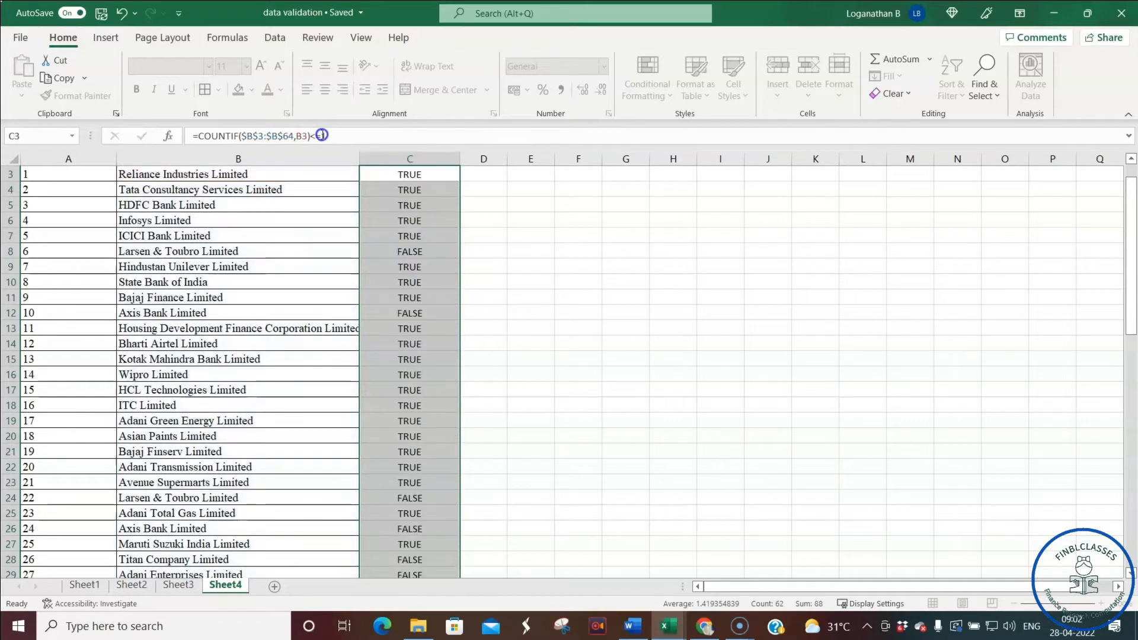
# - Examine the TRUE and FALSE results in column C against the company names down to the end of the list
pyautogui.click(441, 297)
pyautogui.scroll(1, 443, 295)
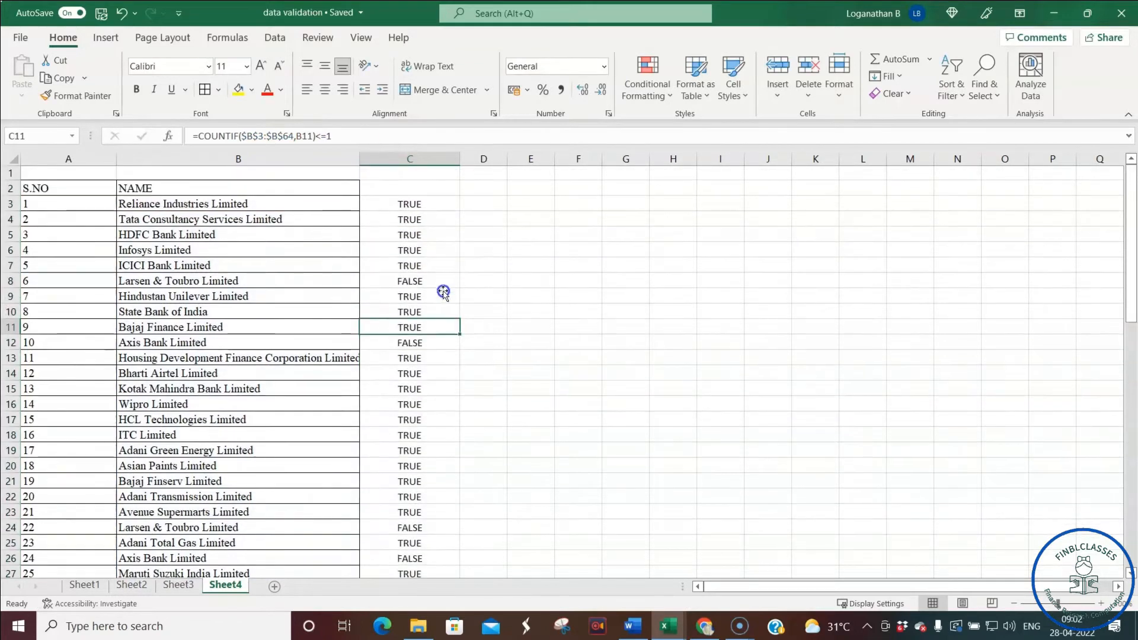
pyautogui.click(417, 206)
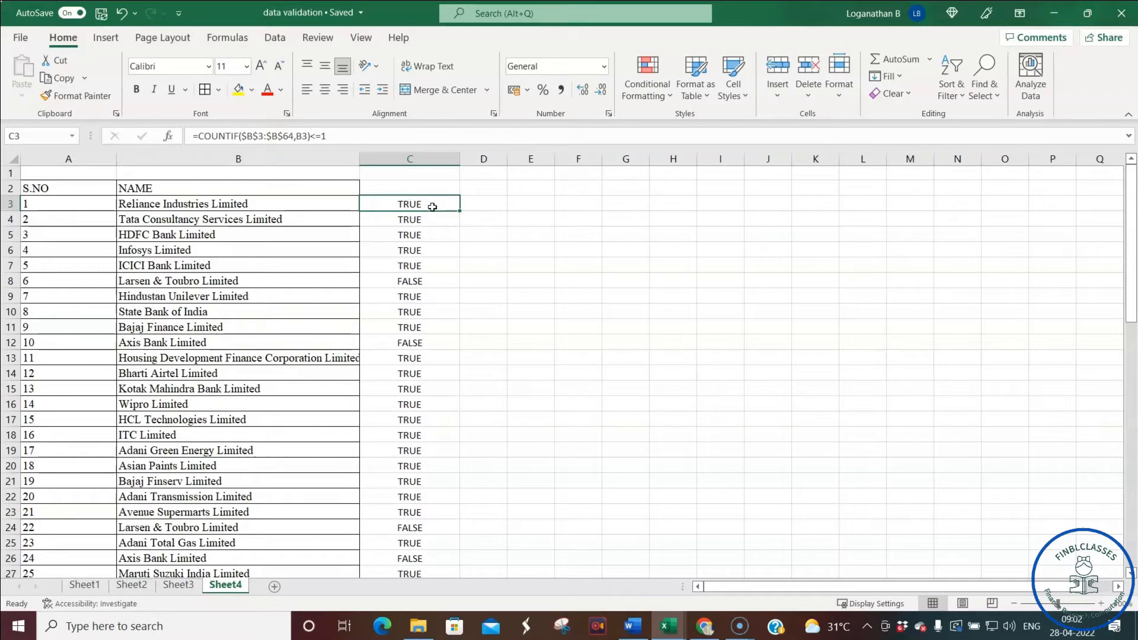
pyautogui.click(420, 345)
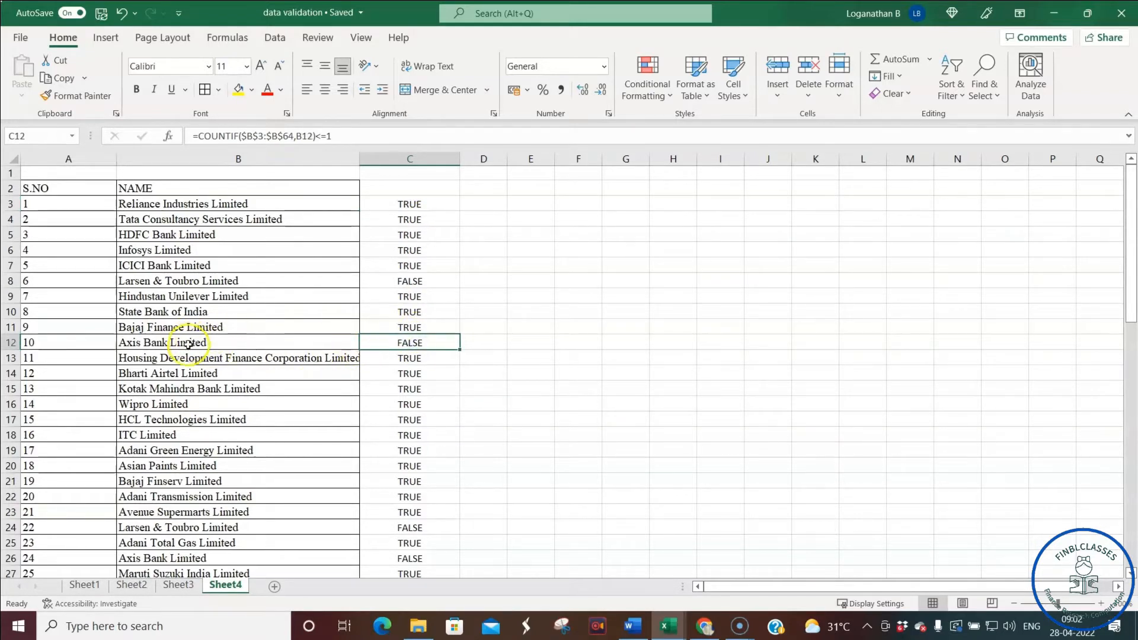
pyautogui.click(426, 389)
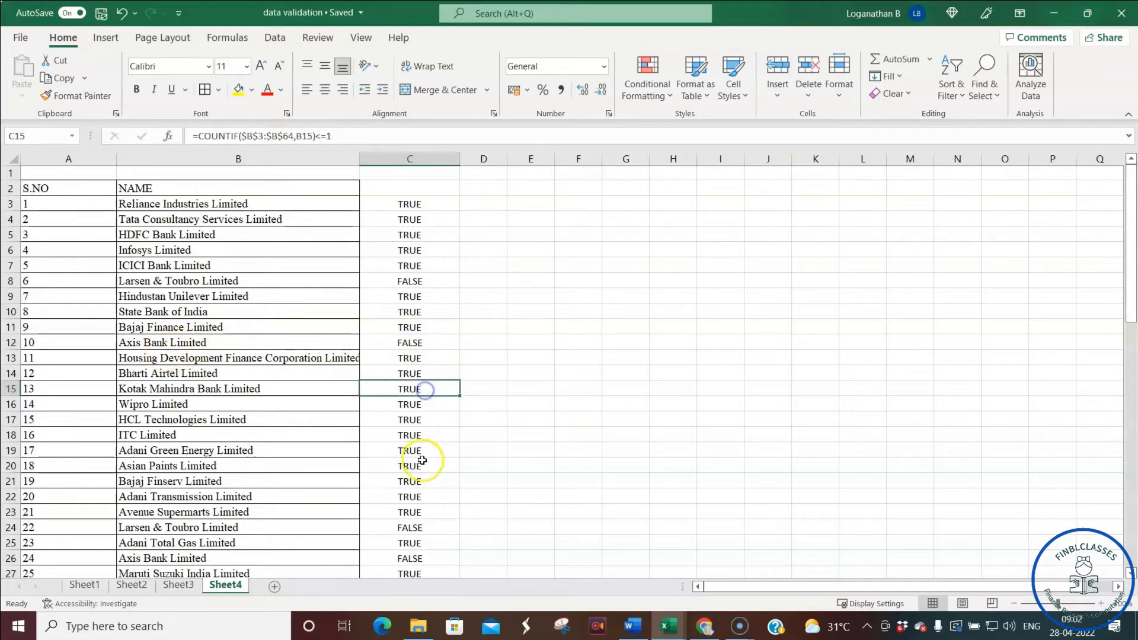
pyautogui.scroll(-20, 421, 460)
pyautogui.scroll(20, 421, 458)
pyautogui.click(415, 297)
pyautogui.scroll(-20, 330, 335)
pyautogui.scroll(13, 224, 374)
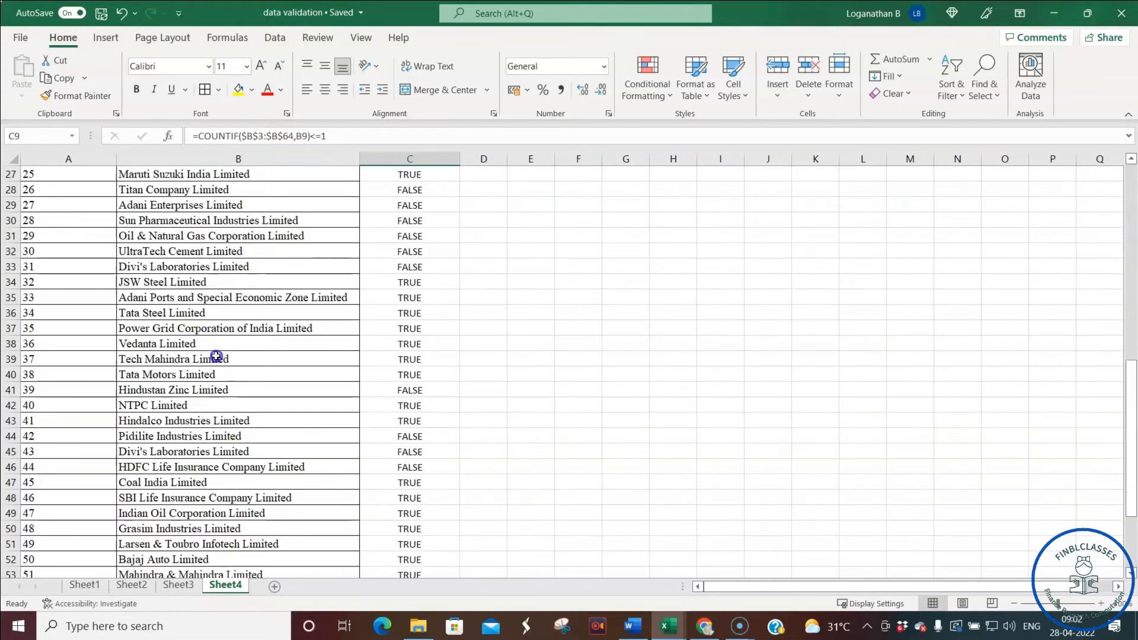
pyautogui.click(143, 482)
pyautogui.moveTo(1133, 475); pyautogui.dragTo(1132, 548)
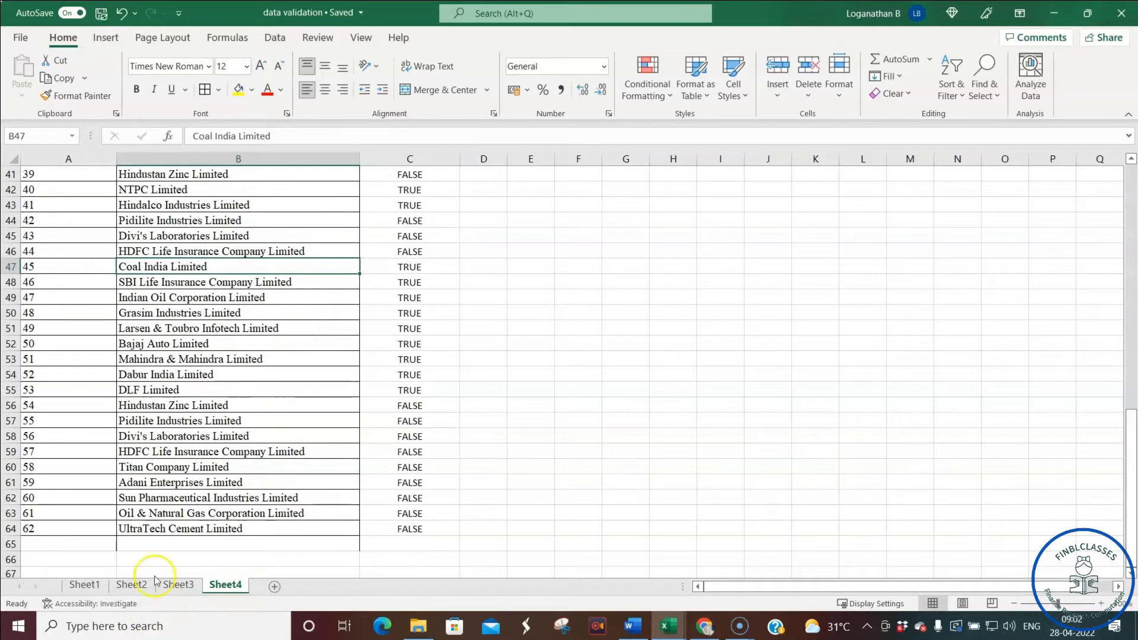
pyautogui.click(153, 544)
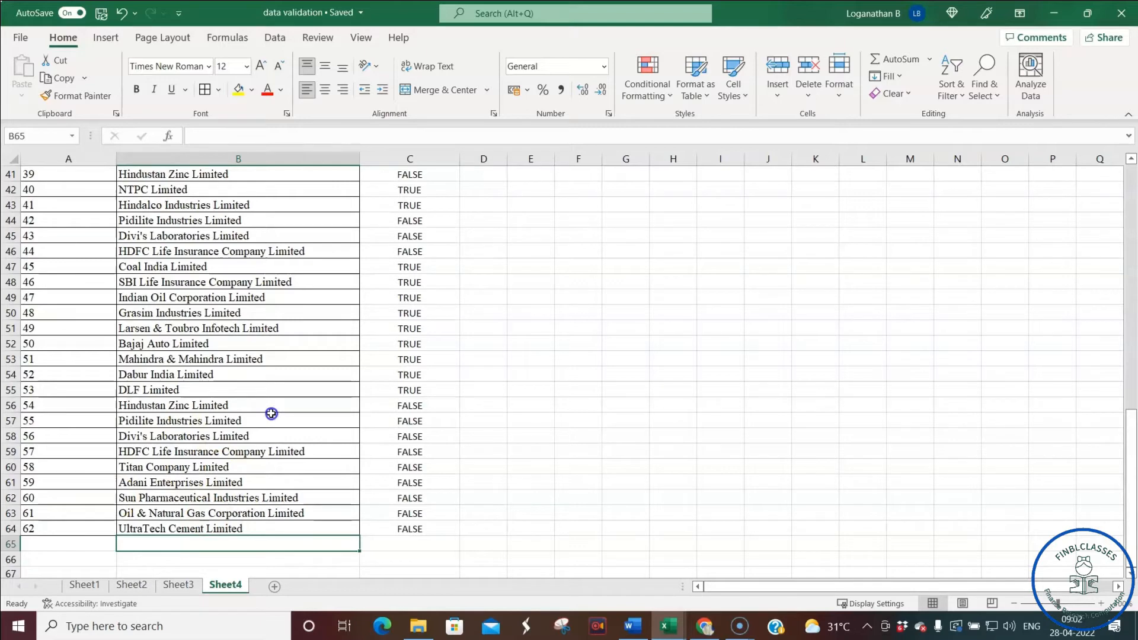
# - Start a data validation rule for the name cells B3:B70 with Custom as the allowed criterion
pyautogui.scroll(13, 272, 414)
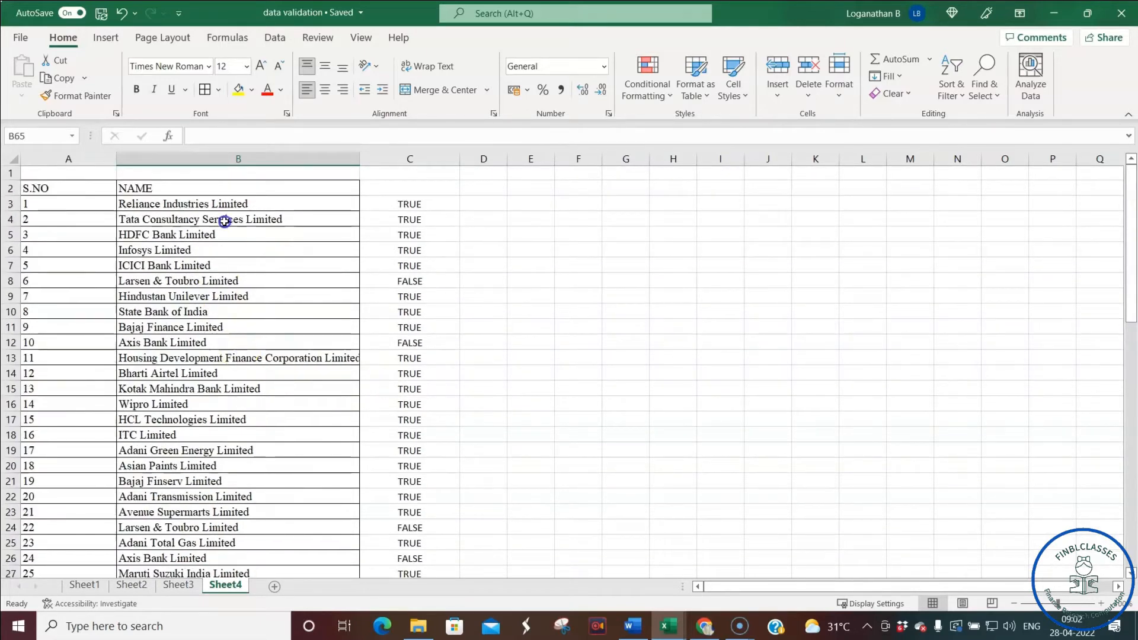
pyautogui.click(211, 204)
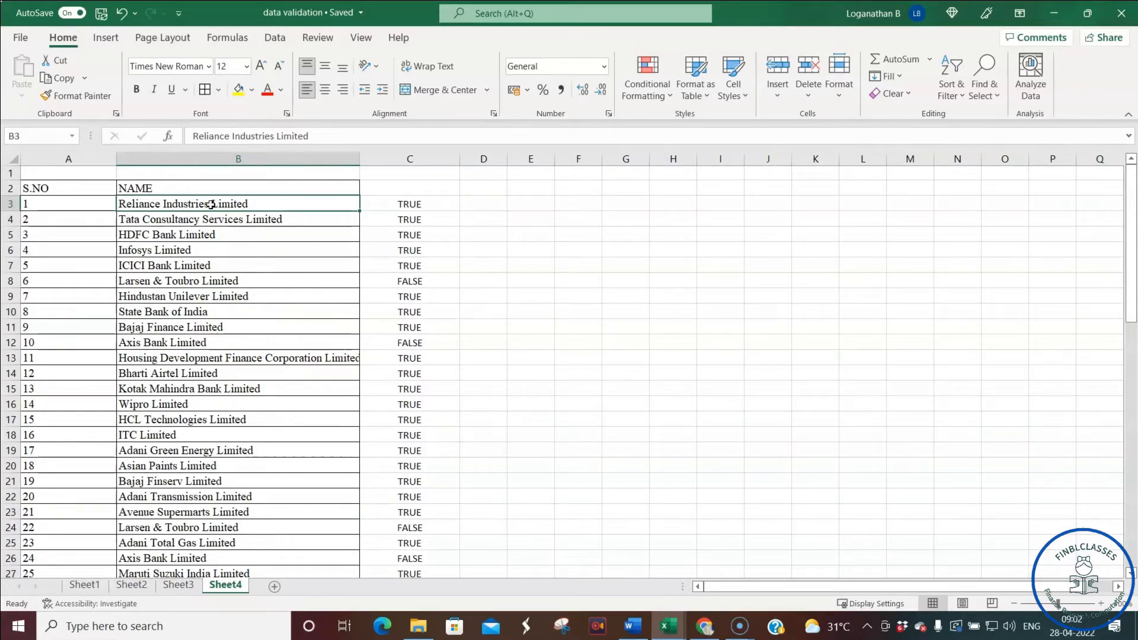
pyautogui.moveTo(212, 205); pyautogui.dragTo(235, 309)
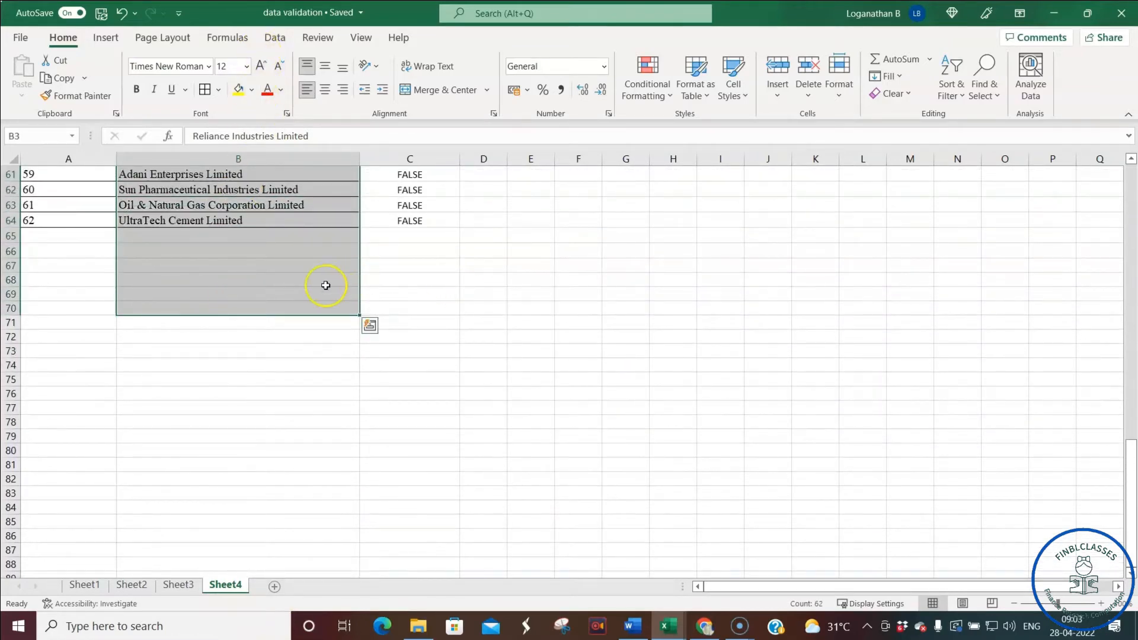
pyautogui.click(274, 41)
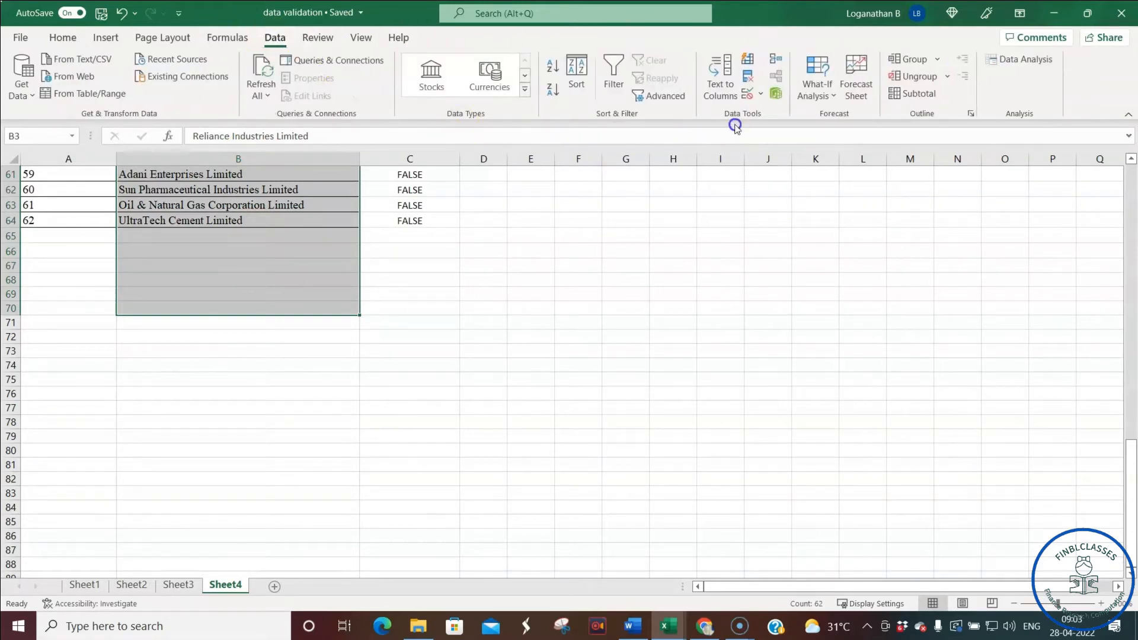
pyautogui.click(748, 95)
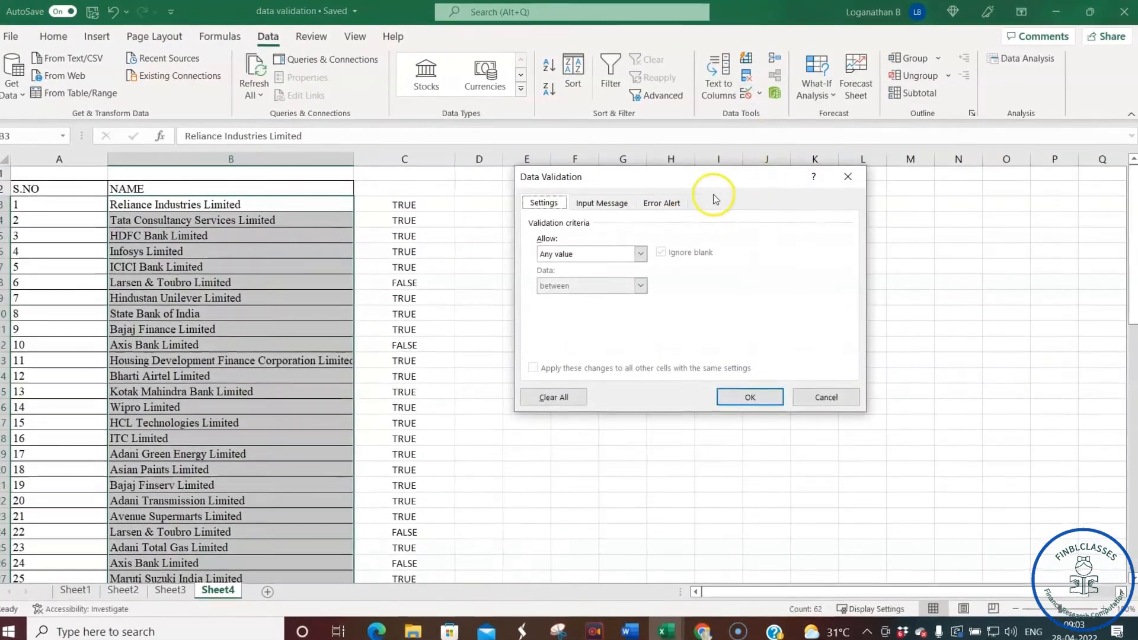
pyautogui.moveTo(716, 180); pyautogui.dragTo(782, 185)
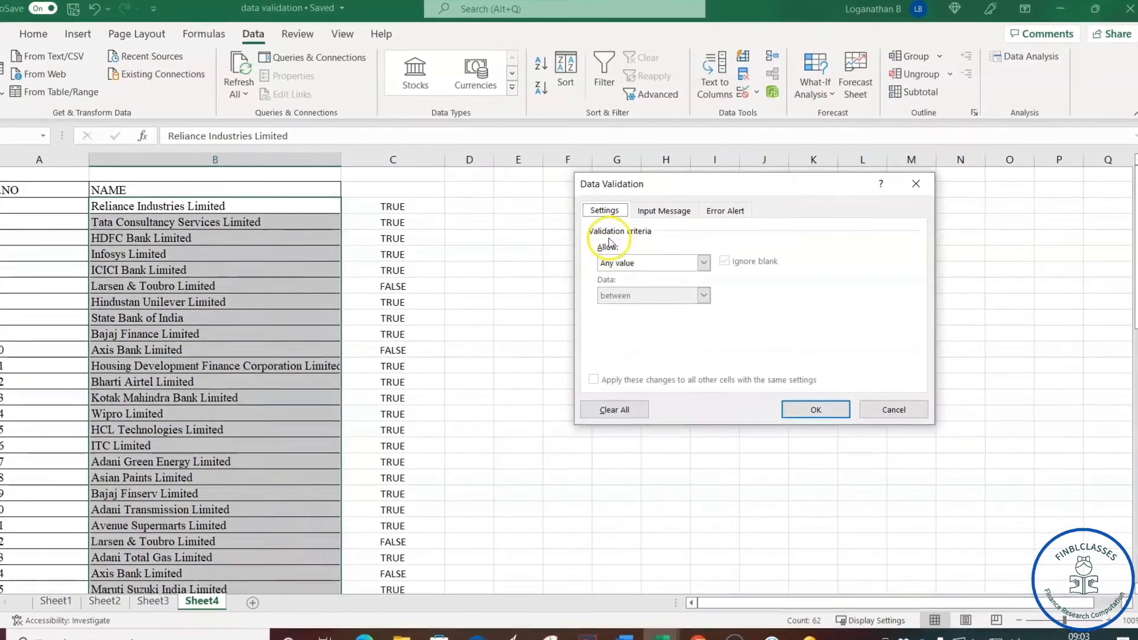
pyautogui.click(699, 266)
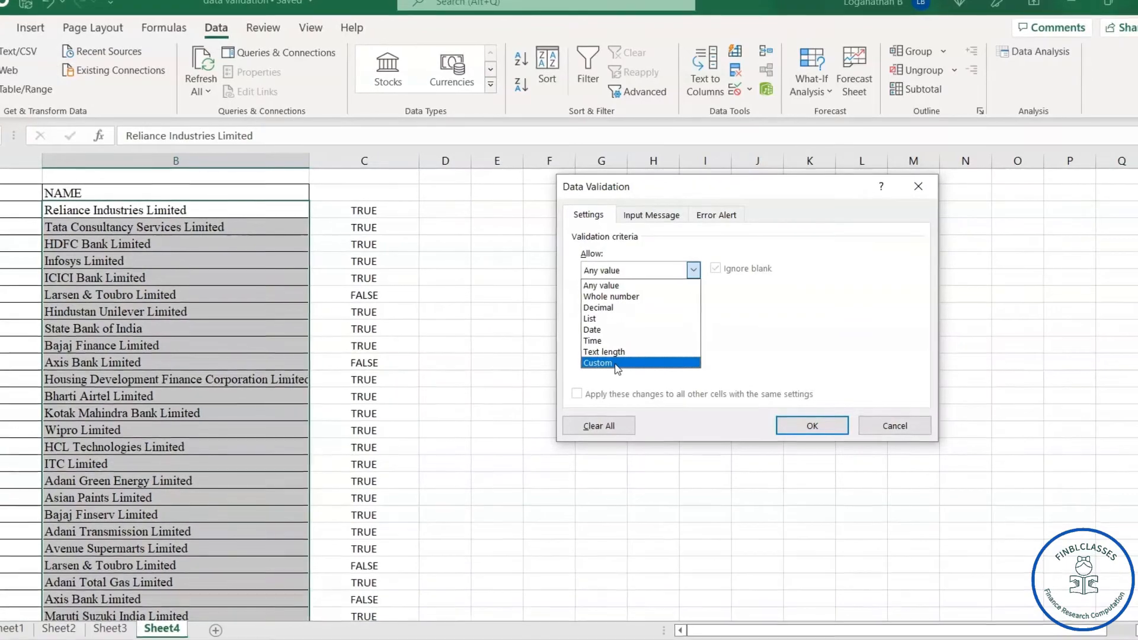
pyautogui.click(616, 363)
pyautogui.click(621, 346)
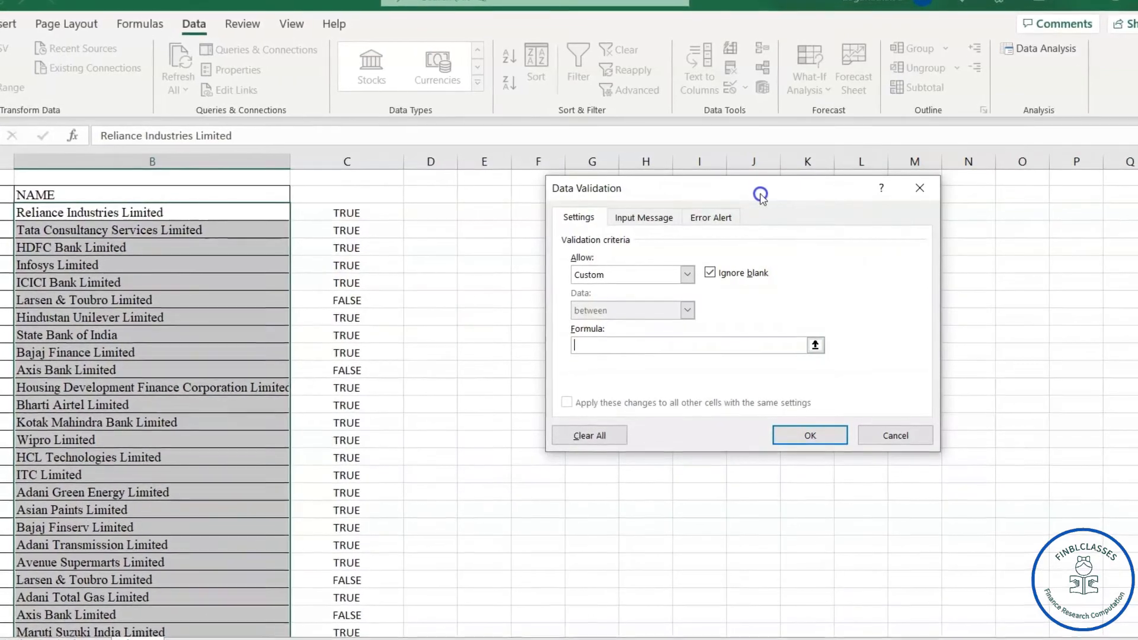
# - Set the custom validation formula to =countif($B$3:$B$70,B3)<2 and apply the rule to B3:B70
pyautogui.write('=countif')
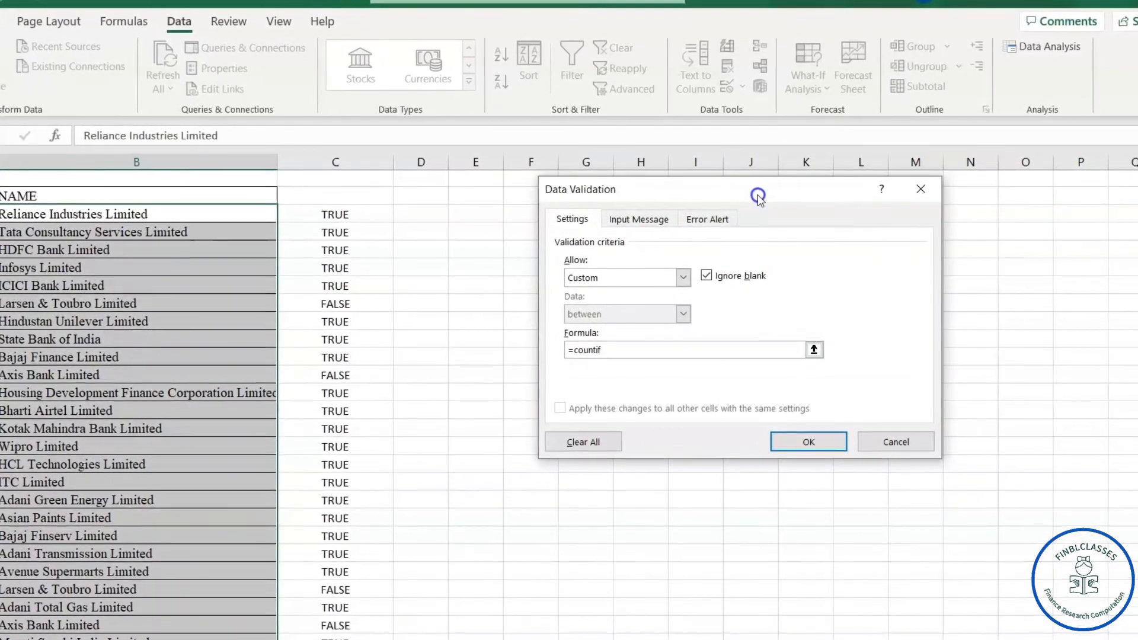
pyautogui.write('(')
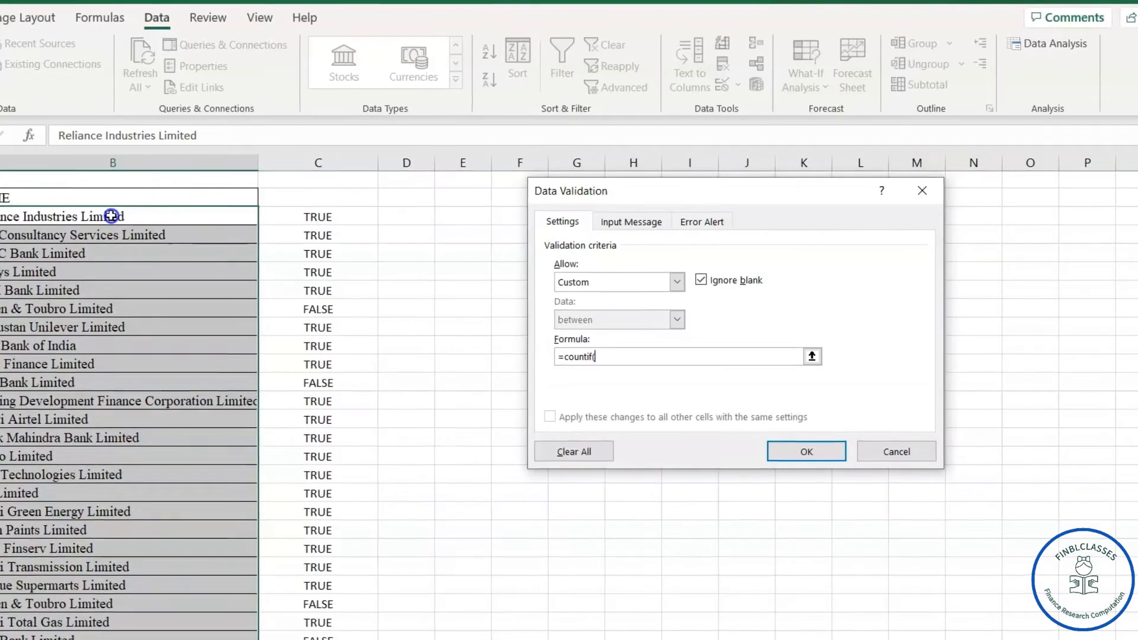
pyautogui.click(112, 216)
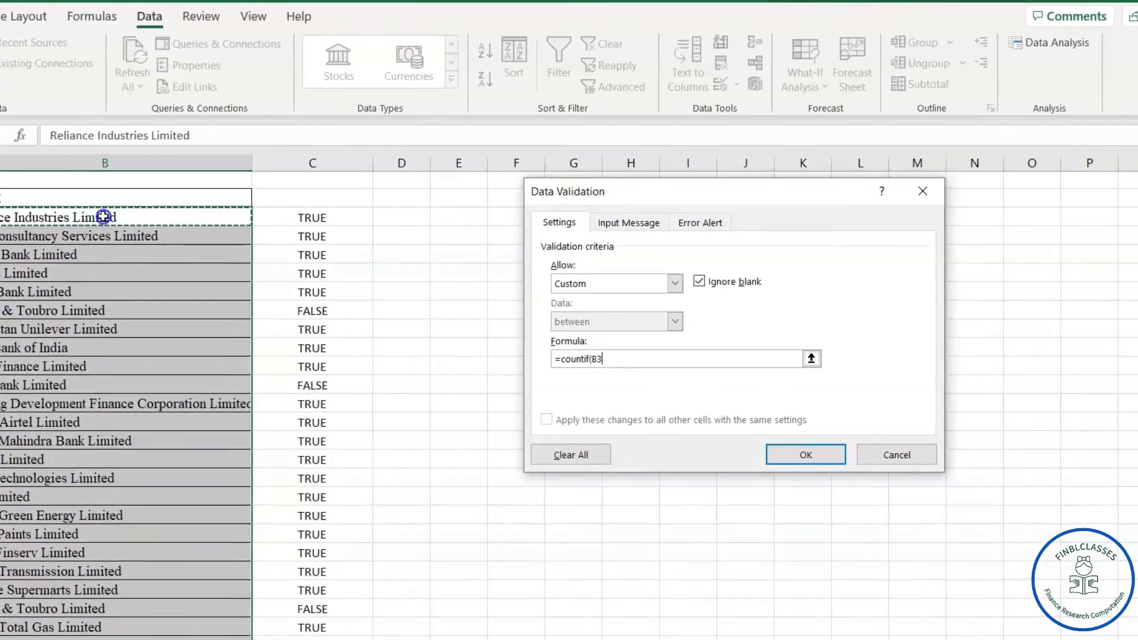
pyautogui.moveTo(103, 216); pyautogui.dragTo(113, 278)
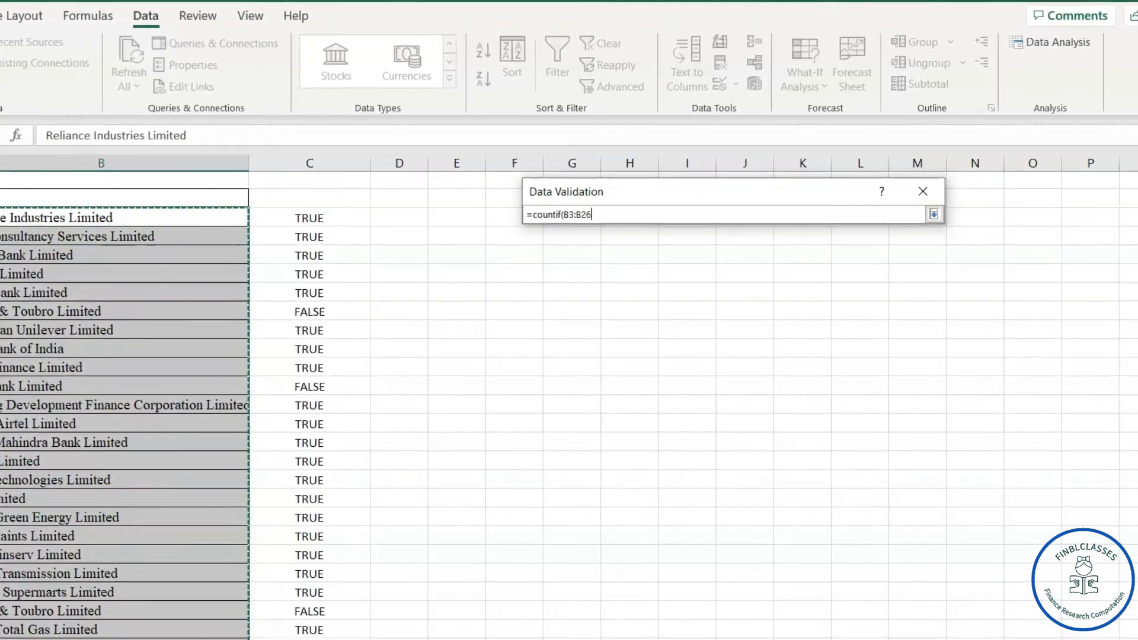
pyautogui.moveTo(116, 637); pyautogui.dragTo(123, 96)
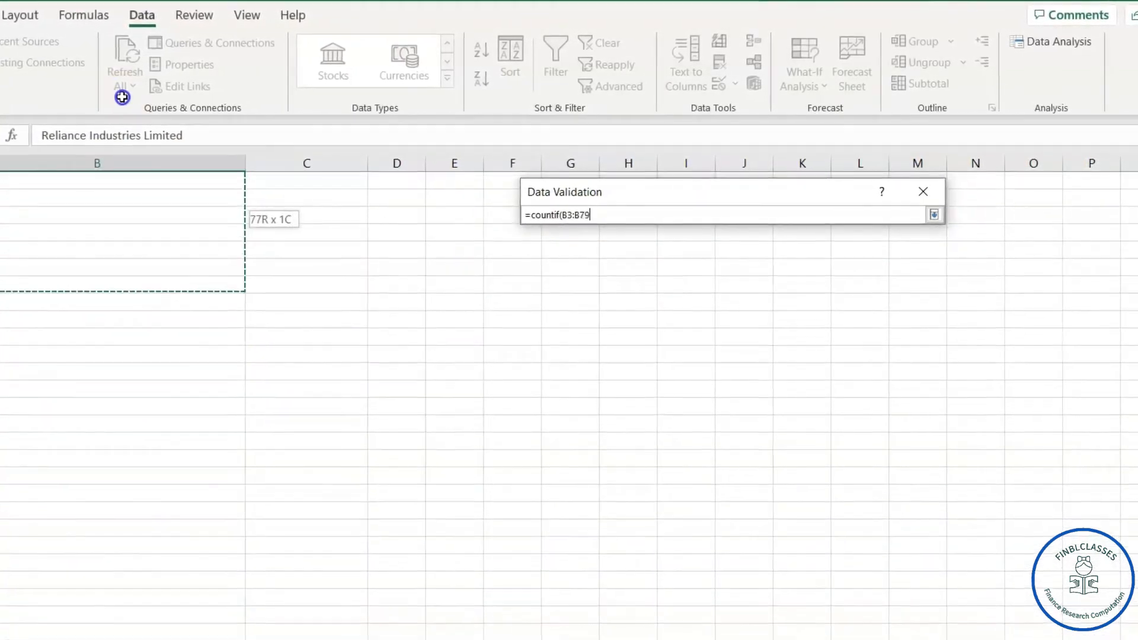
pyautogui.moveTo(94, 241); pyautogui.dragTo(59, 246)
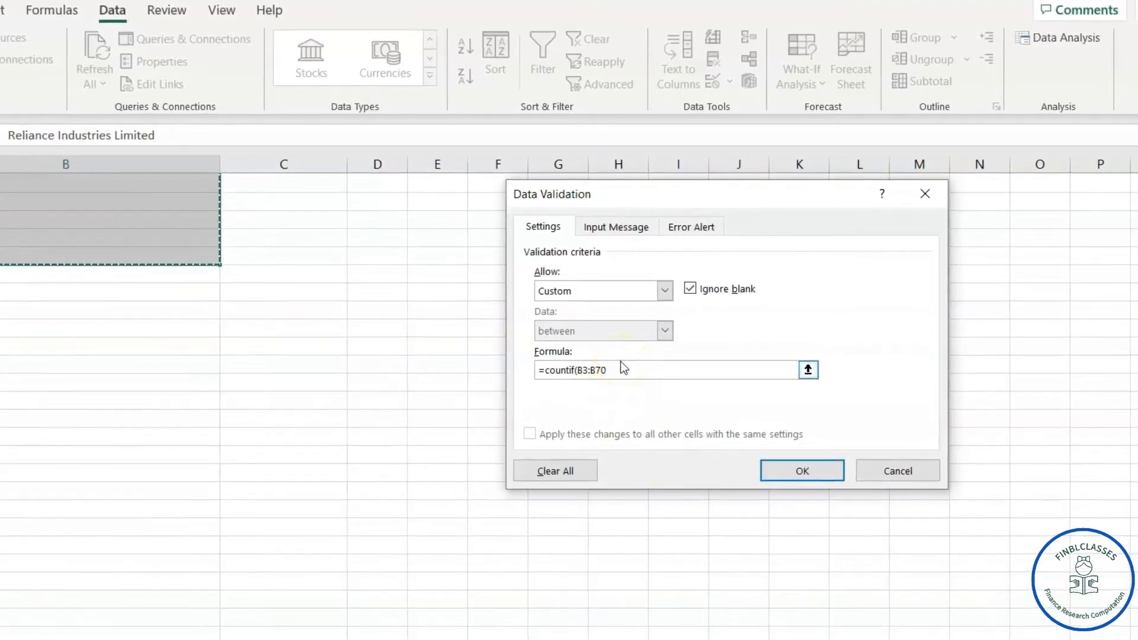
pyautogui.press('F4')
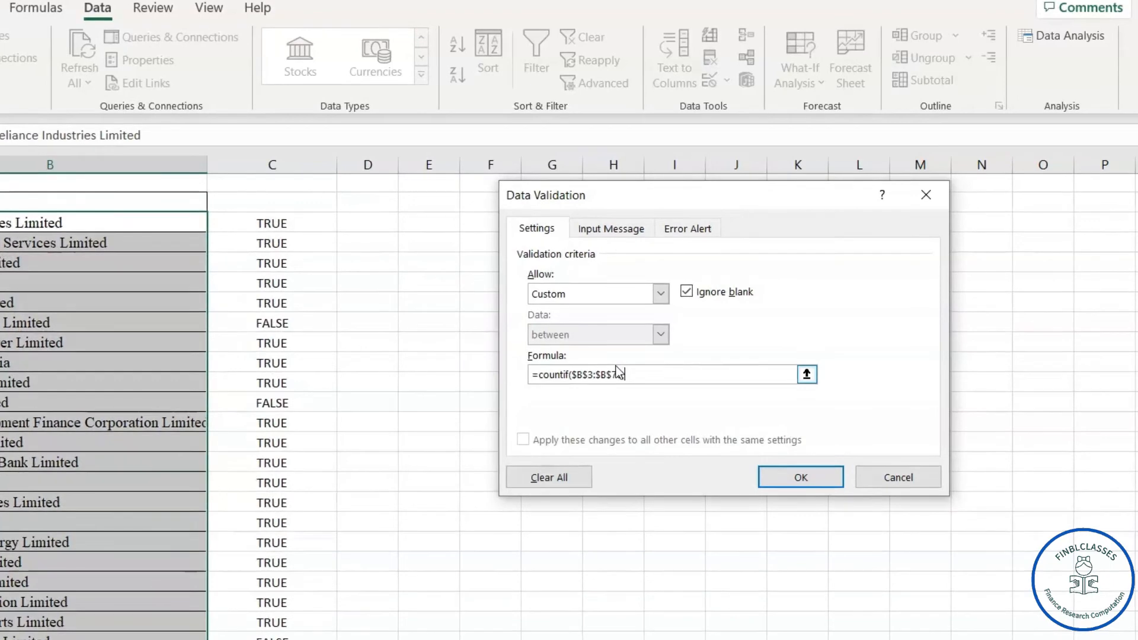
pyautogui.write(',')
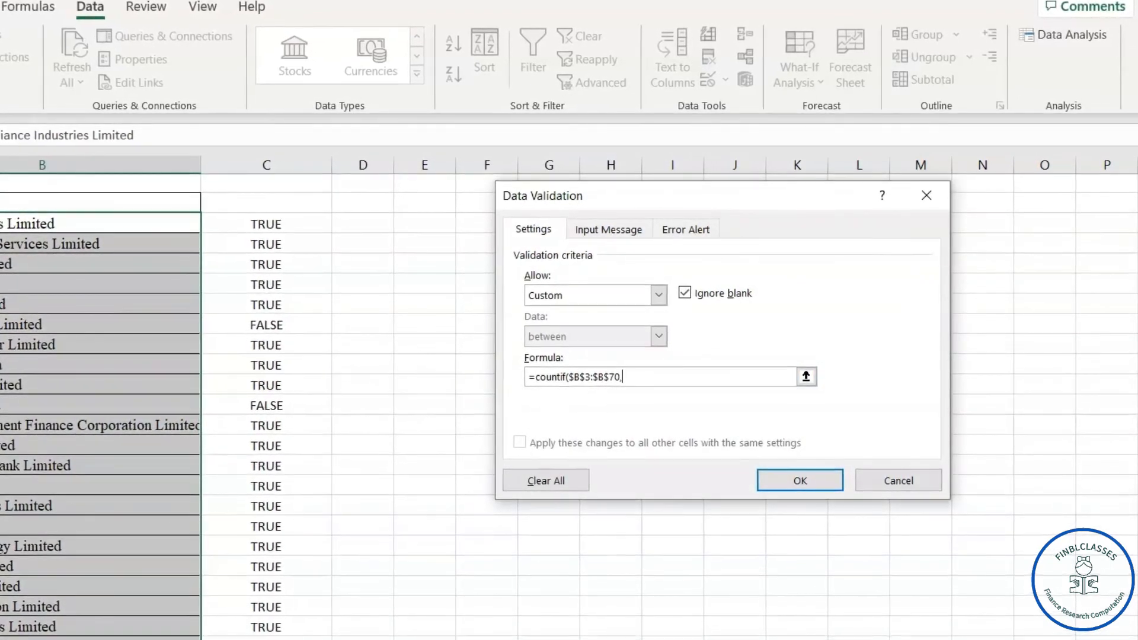
pyautogui.click(97, 224)
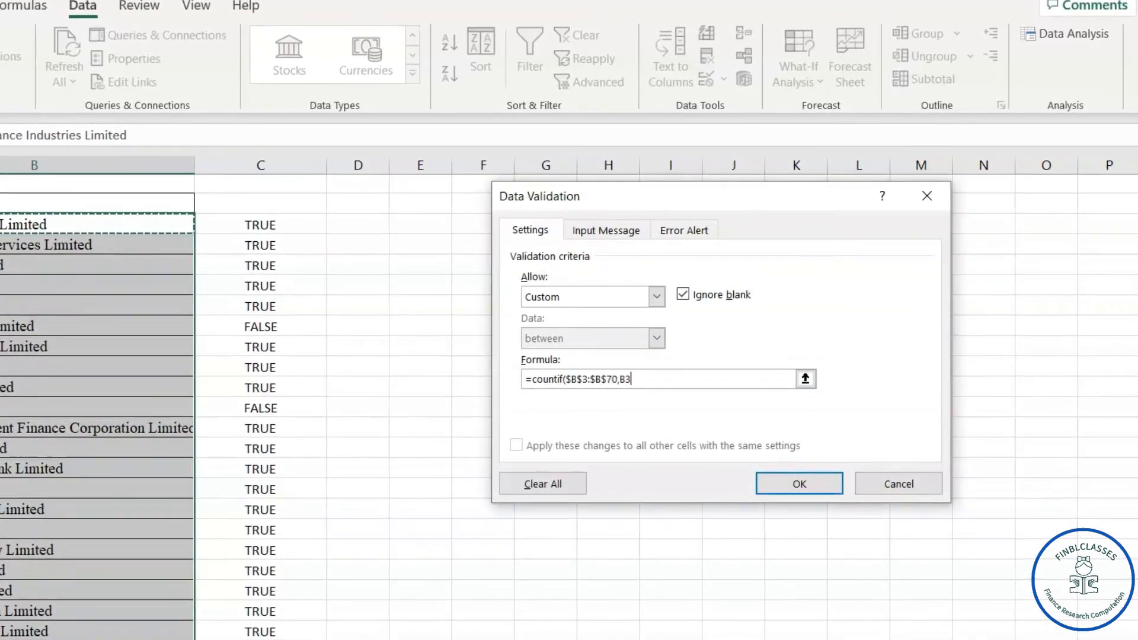
pyautogui.write(')')
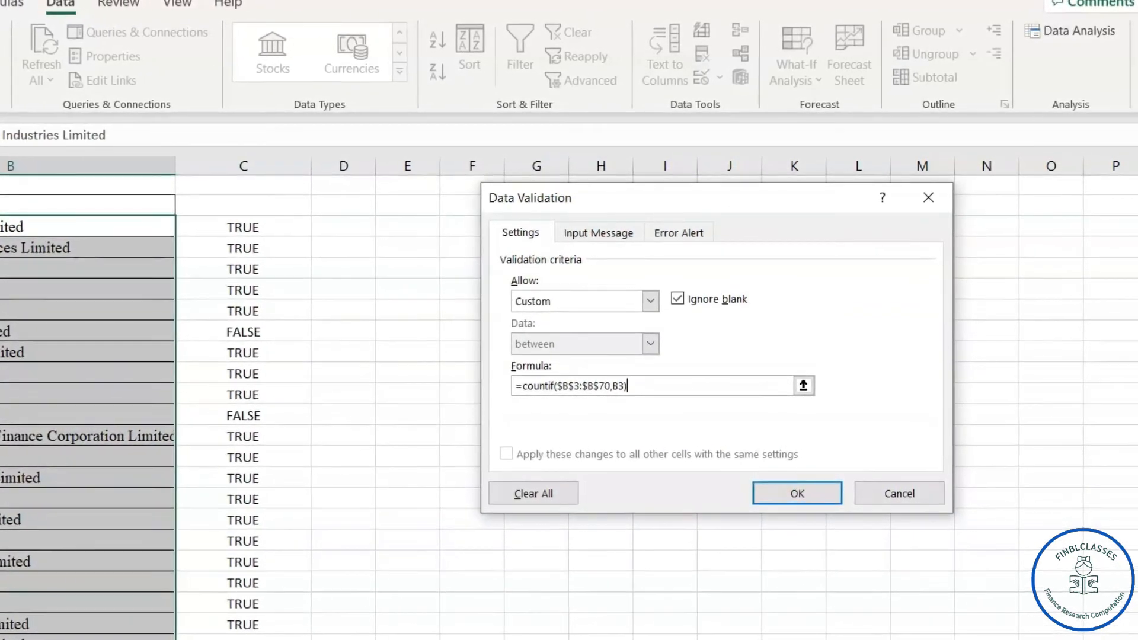
pyautogui.write('<2')
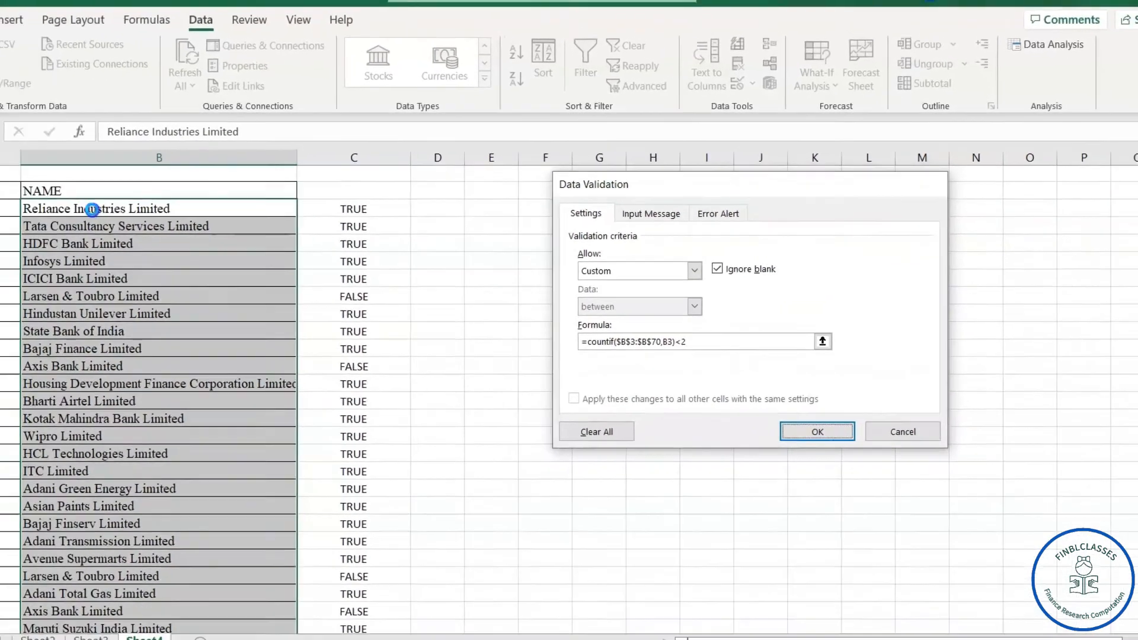
pyautogui.press('Return')
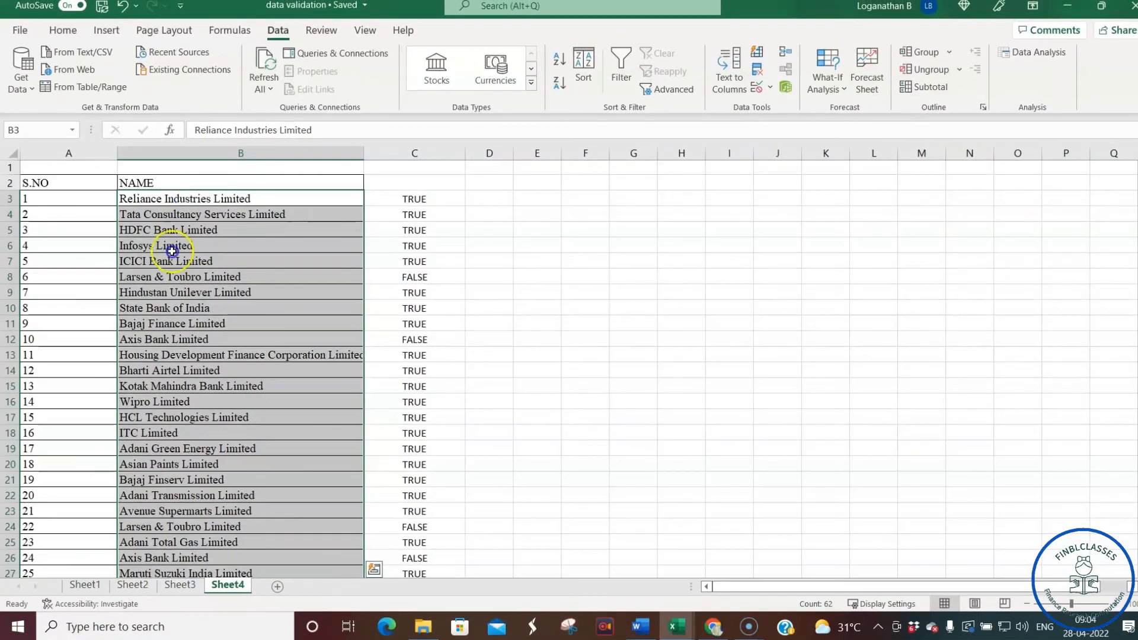
# - Test the validation rule by trying to enter the duplicate name DLF Limited in B65, the first empty cell below the list
pyautogui.click(344, 324)
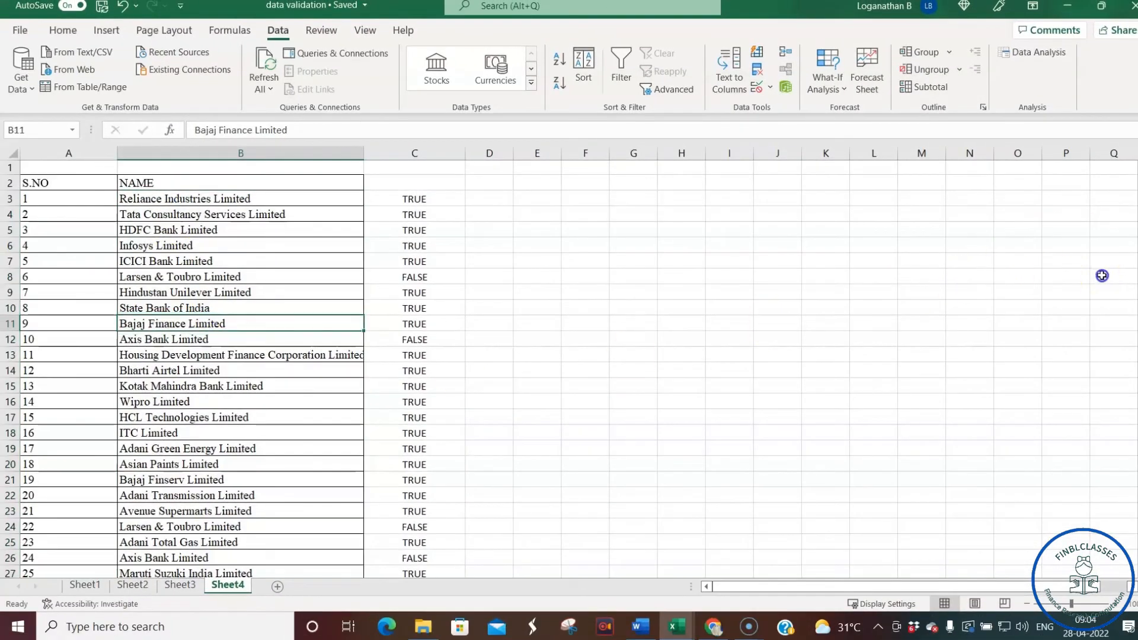
pyautogui.moveTo(1136, 282); pyautogui.dragTo(1136, 515)
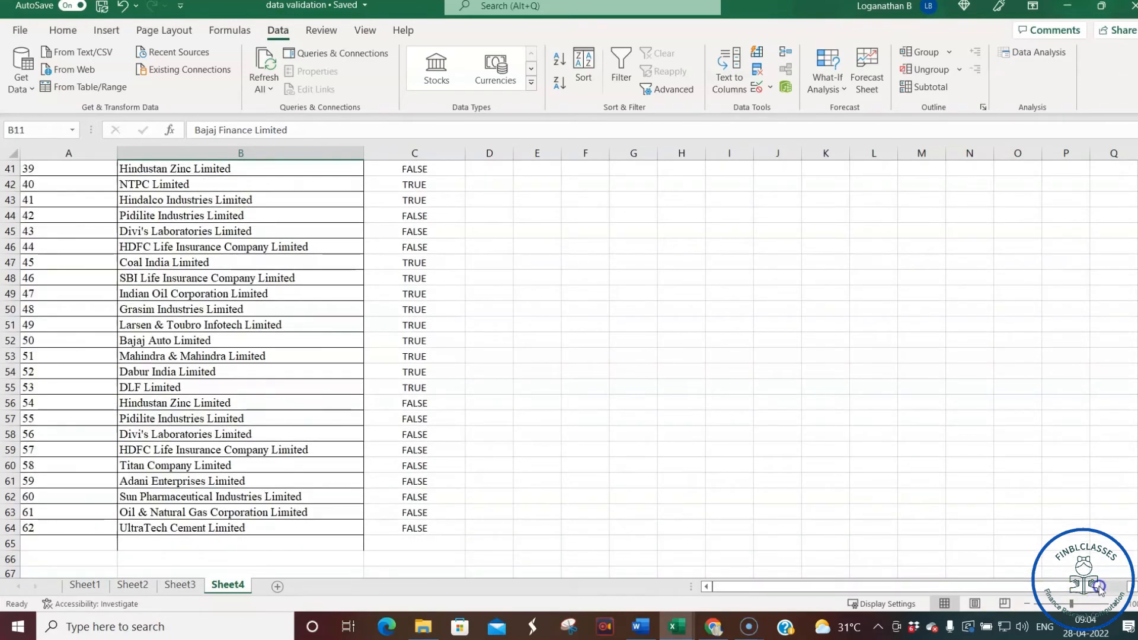
pyautogui.scroll(-1, 215, 566)
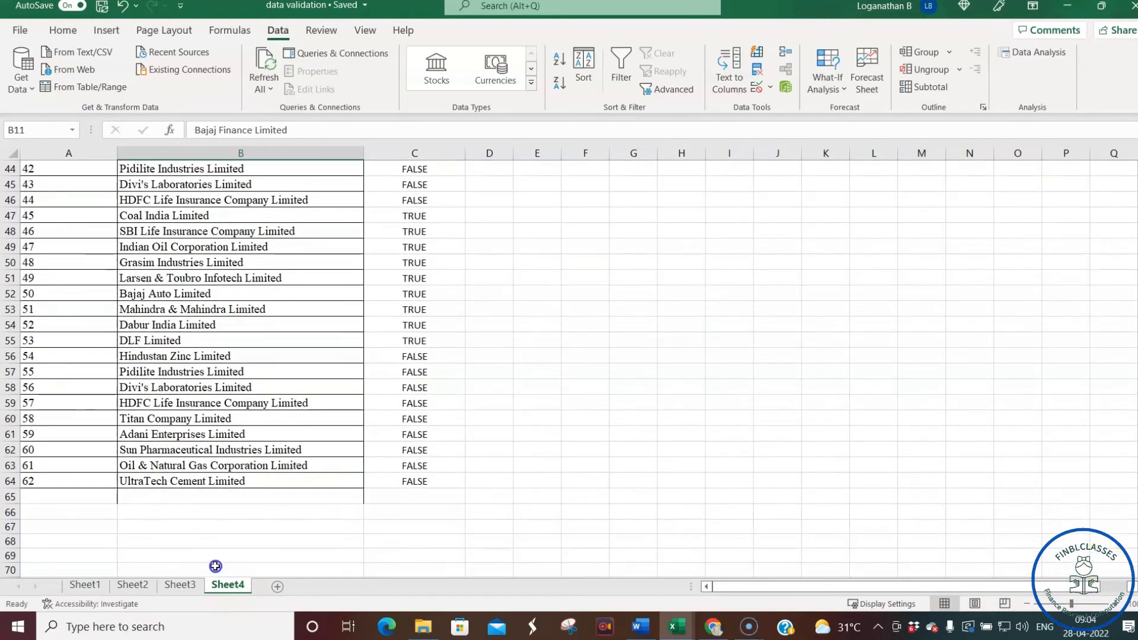
pyautogui.click(138, 497)
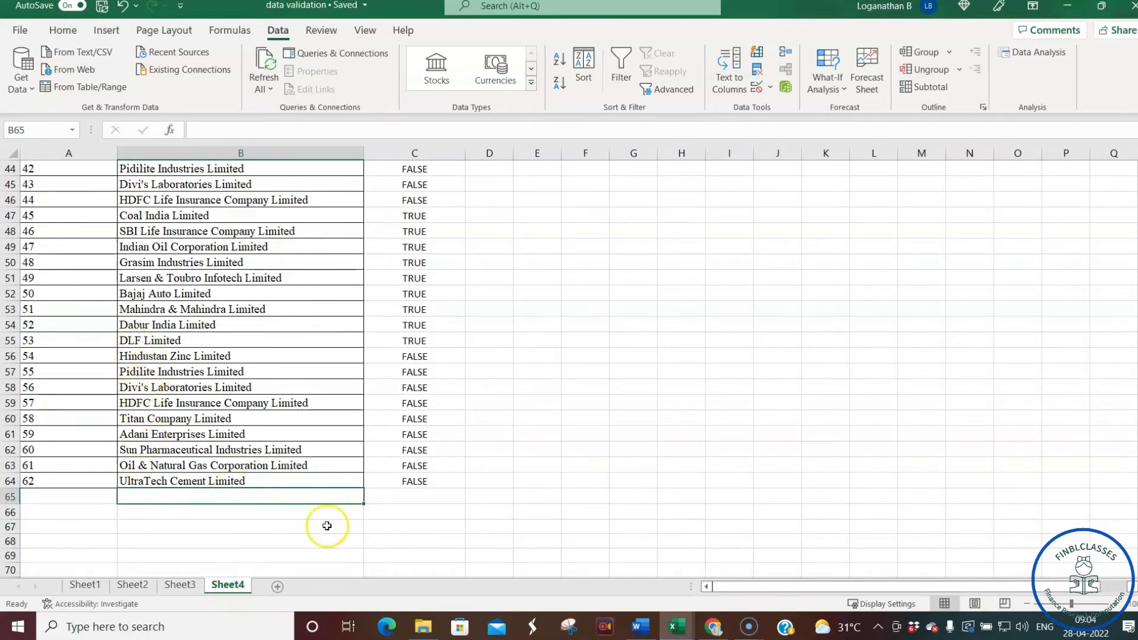
pyautogui.write('d')
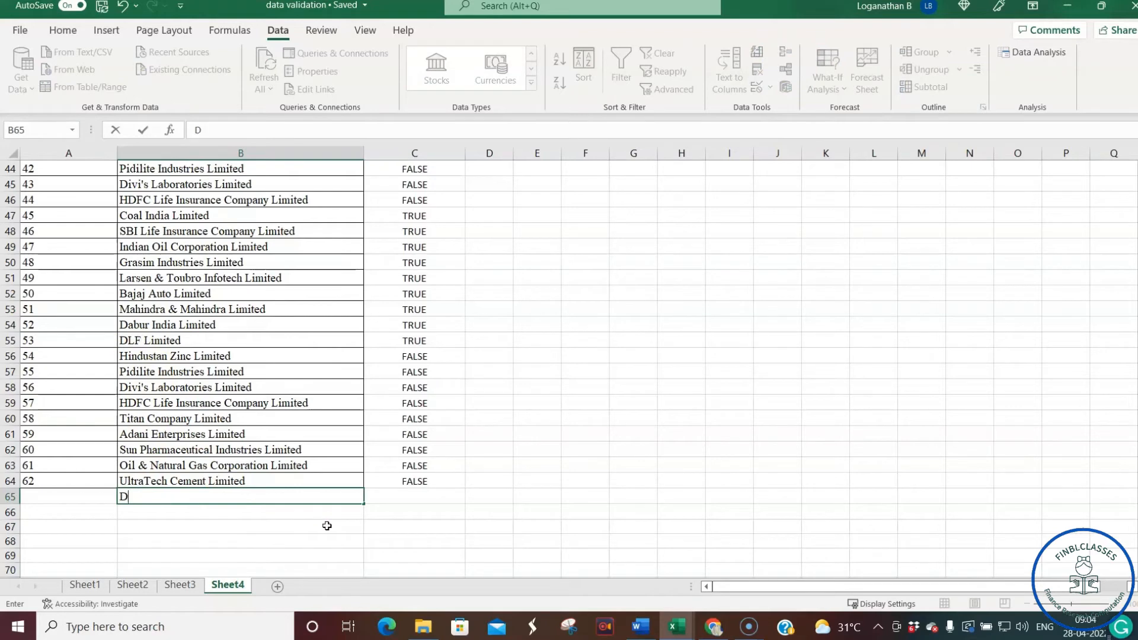
pyautogui.write('l')
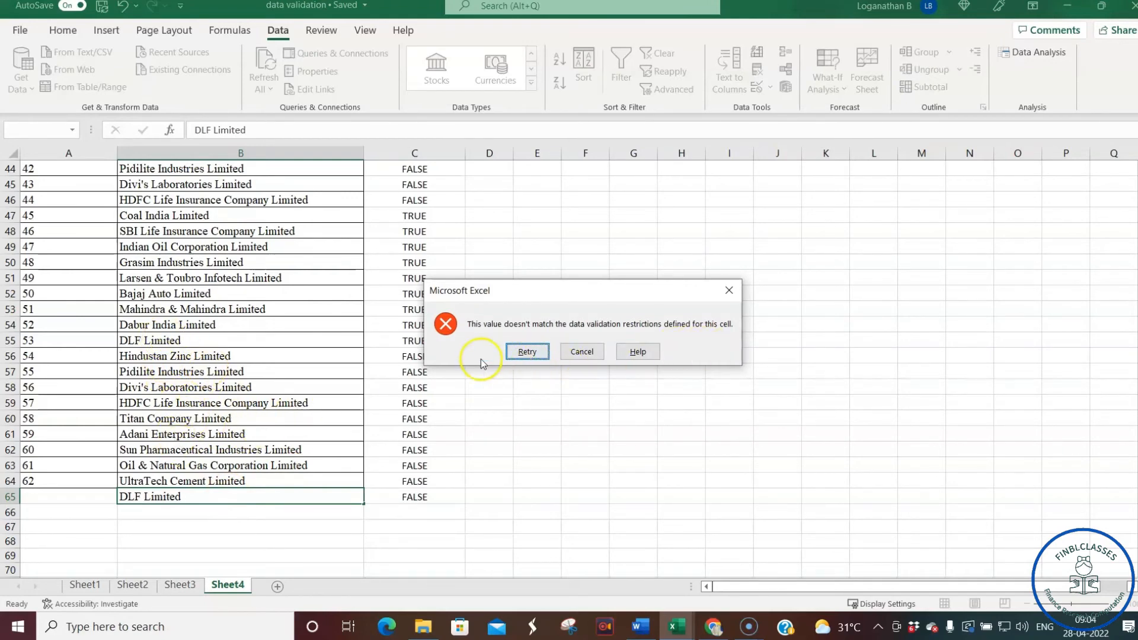
pyautogui.click(528, 352)
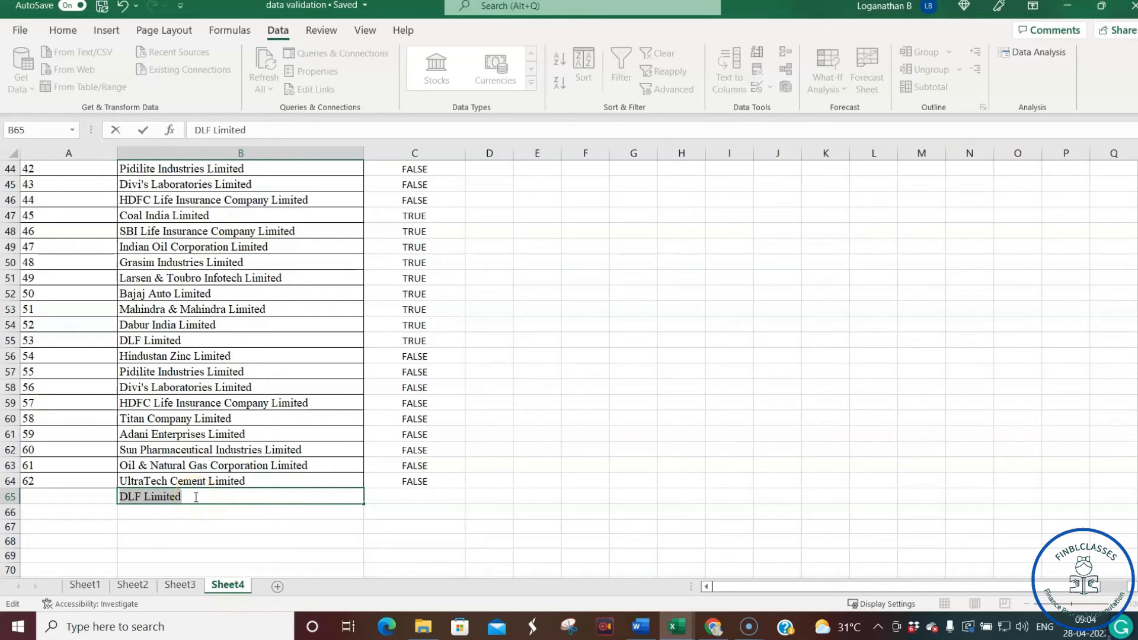
# - Replace the rejected entry in B65 with the duplicate name Bajaj Auto Limited, try to commit it, and cancel the entry
pyautogui.press('BackSpace')
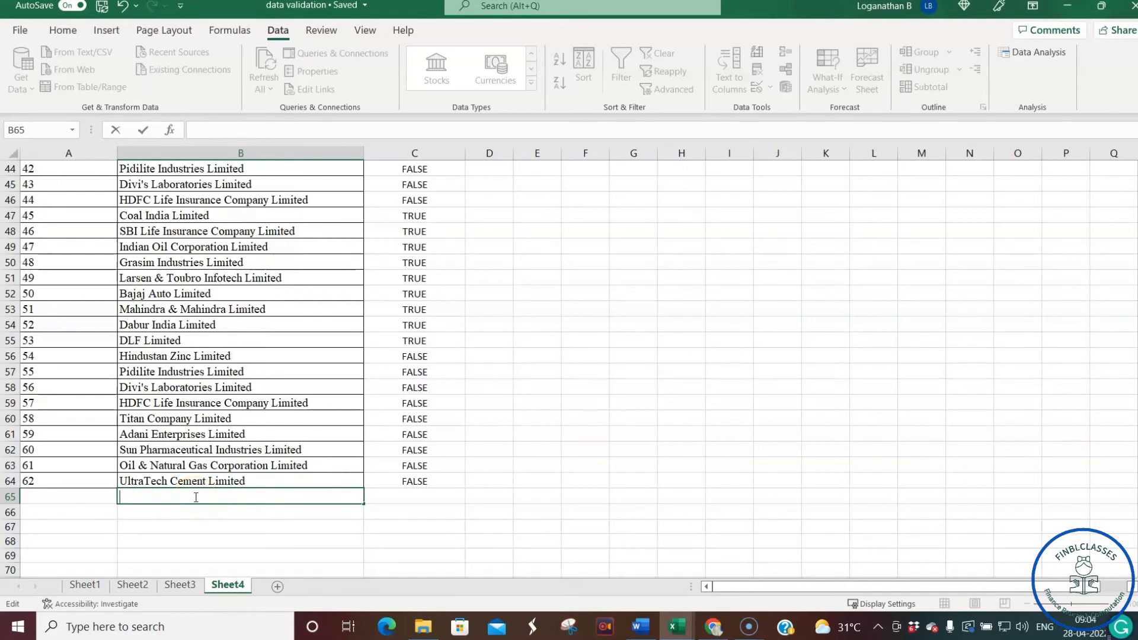
pyautogui.write('Bajaj Auto Limited')
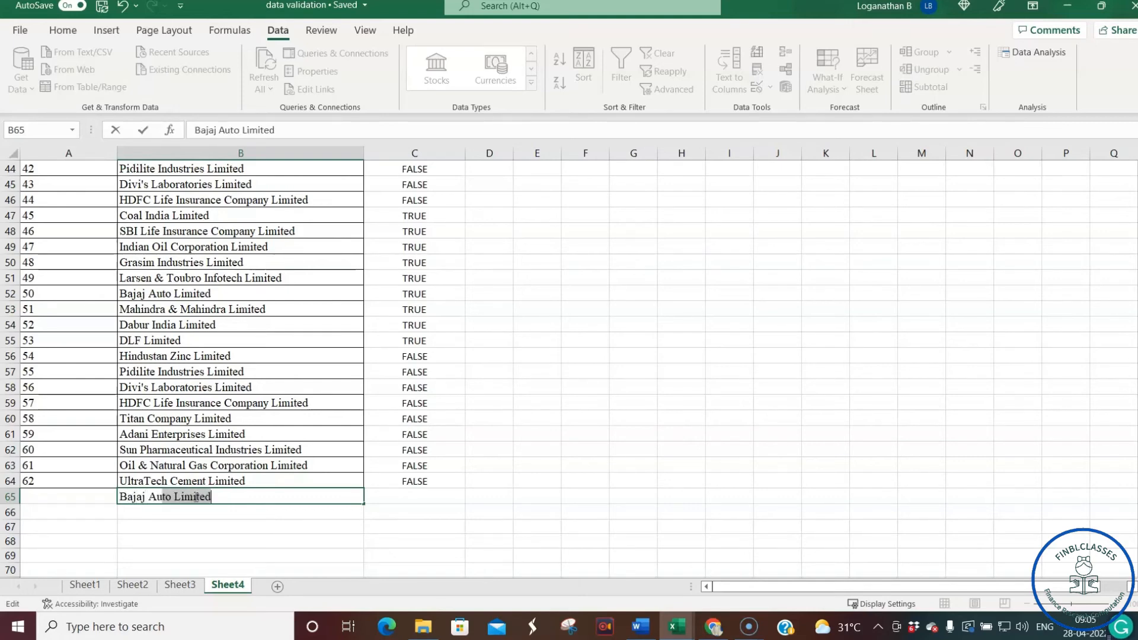
pyautogui.press('Return')
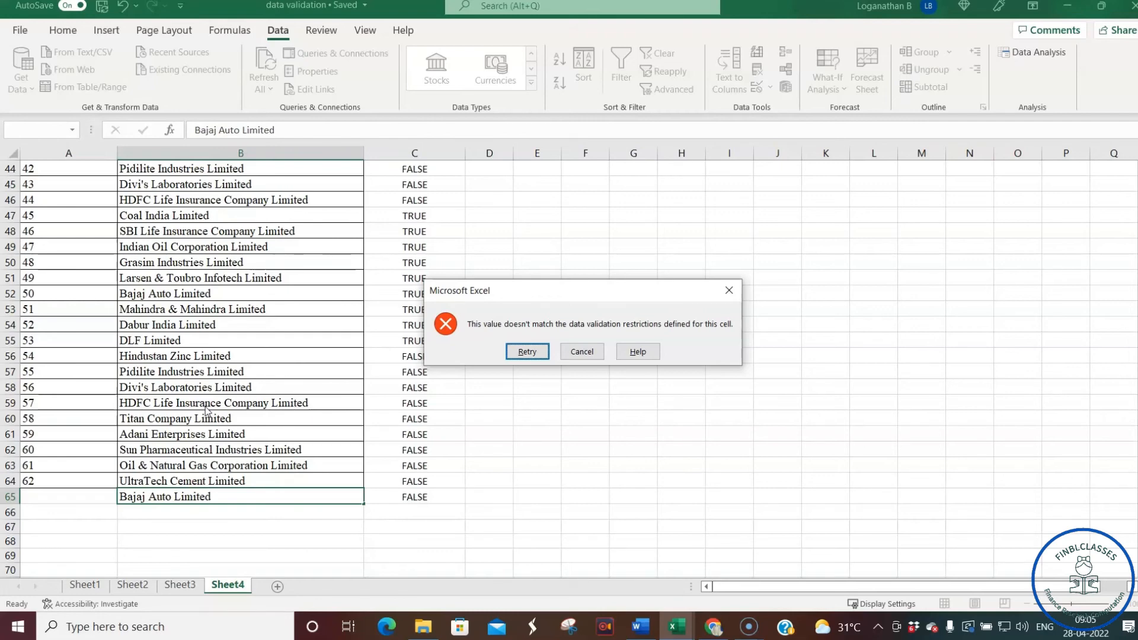
pyautogui.click(583, 351)
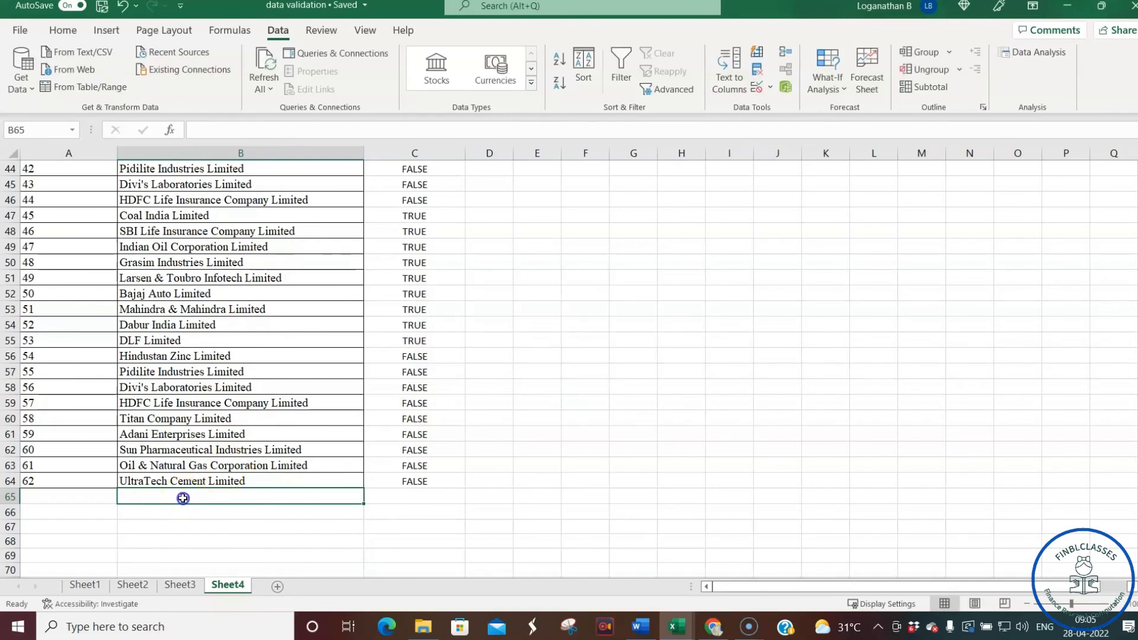
# - Enter the new company name chemical corp ltd in cell B65
pyautogui.write('chemical')
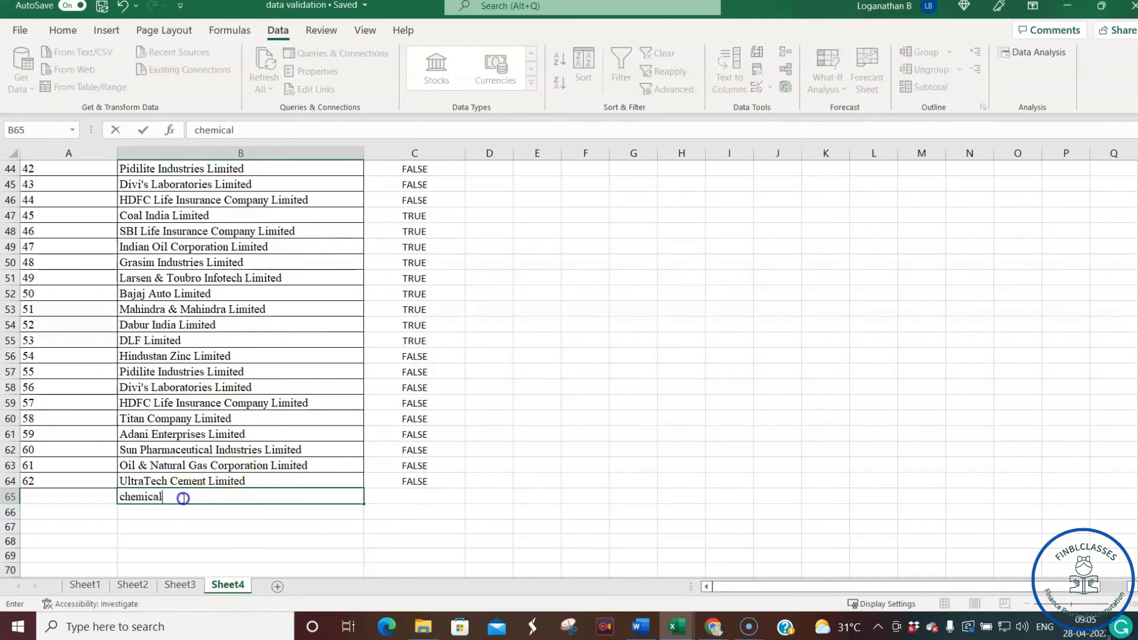
pyautogui.write(' corp ltd')
pyautogui.press('Return')
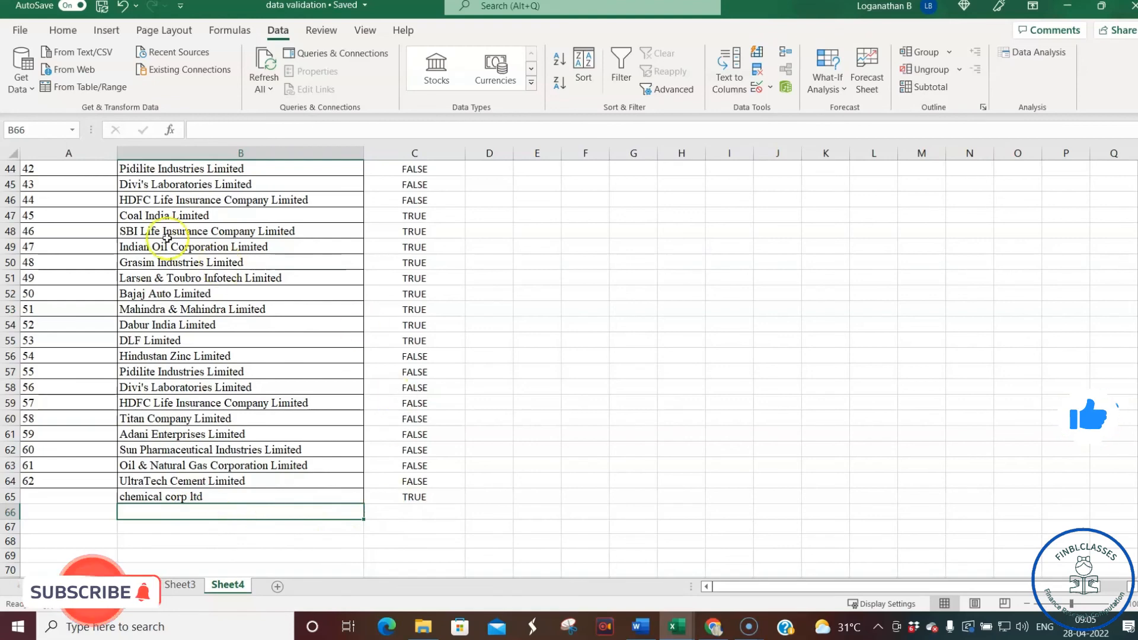
# - Try to enter the duplicate company name Coal India Limited in cell B66
pyautogui.write('Coal India Limited')
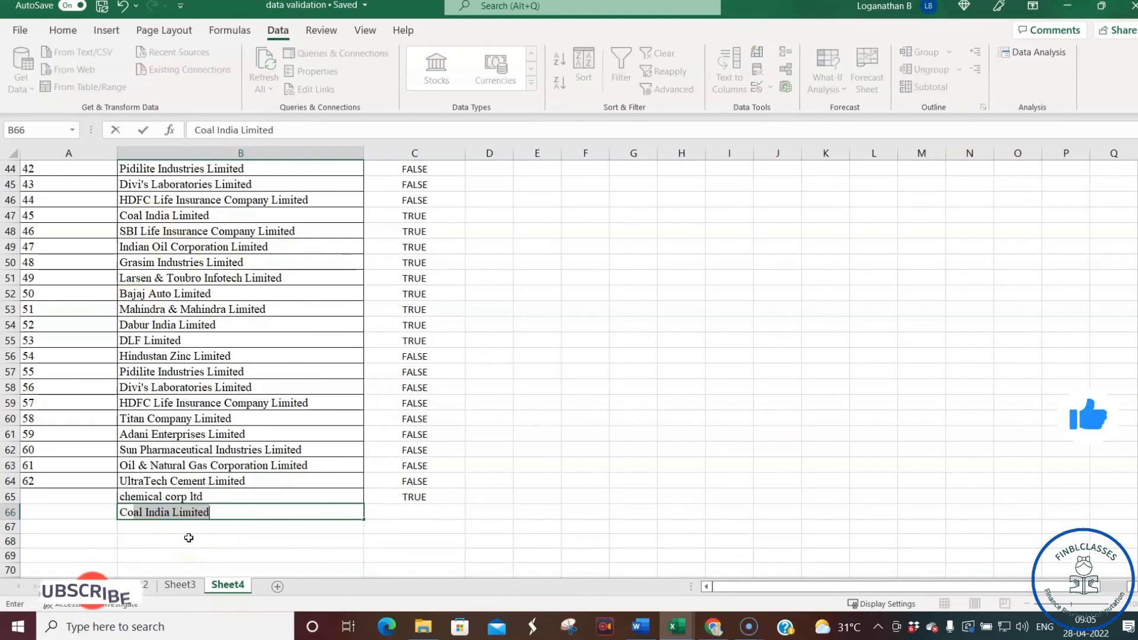
pyautogui.press('Return')
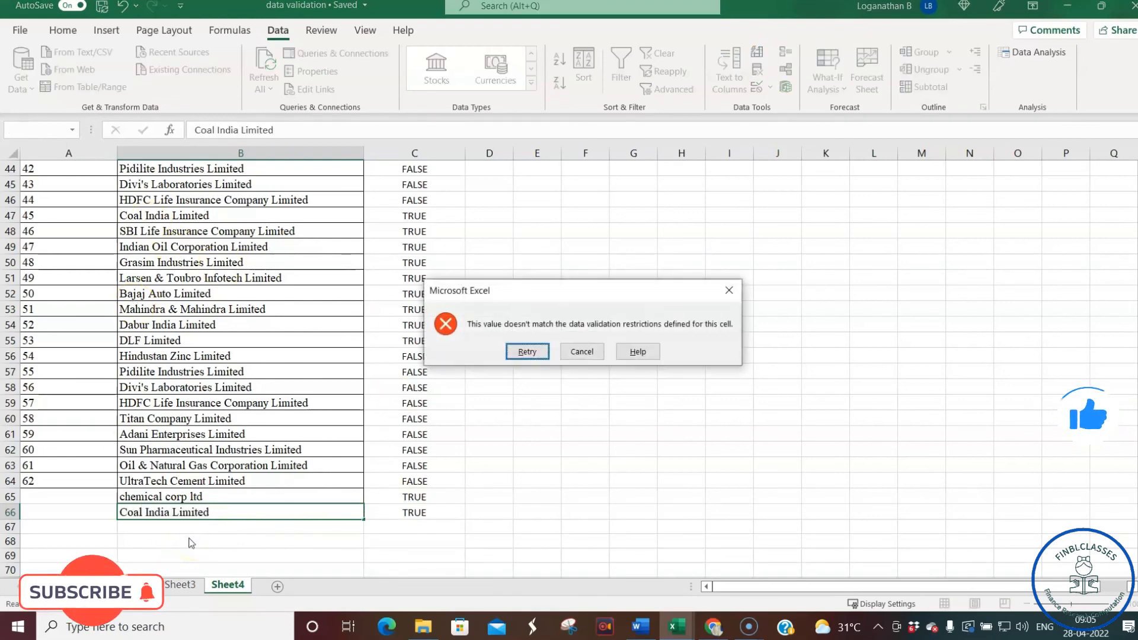